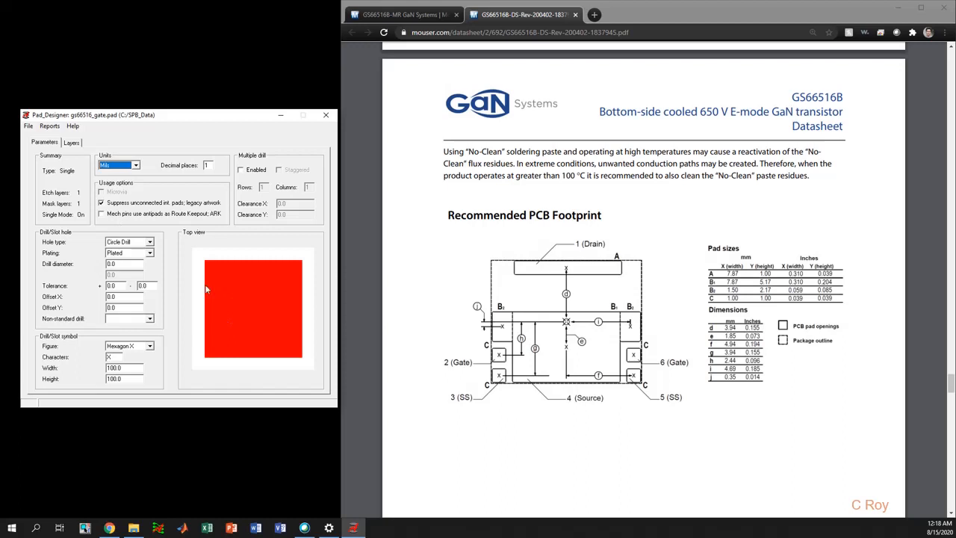
Step: Set the padstack units to Mils with a drill diameter of 0.0
{"action": "left_click", "coordinate": [133, 165]}
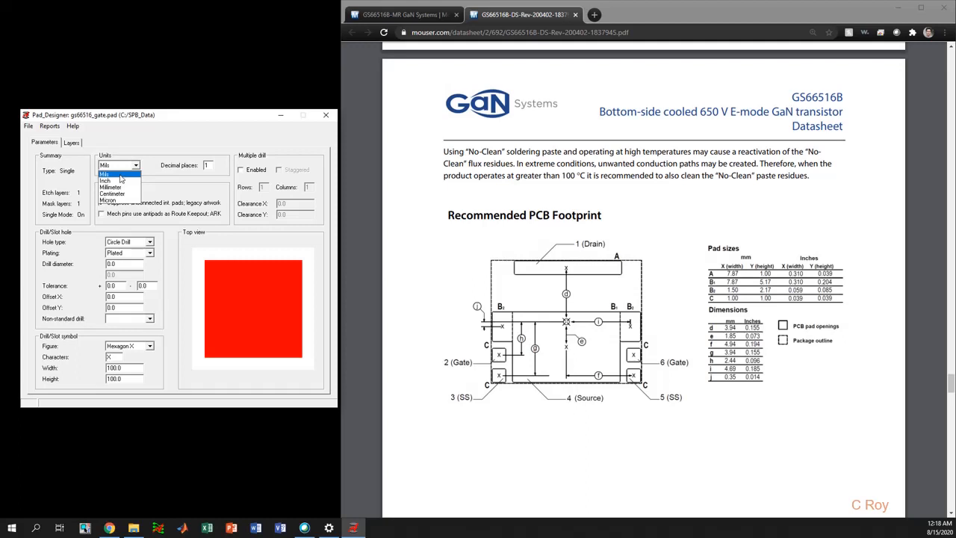
{"action": "left_click", "coordinate": [120, 175]}
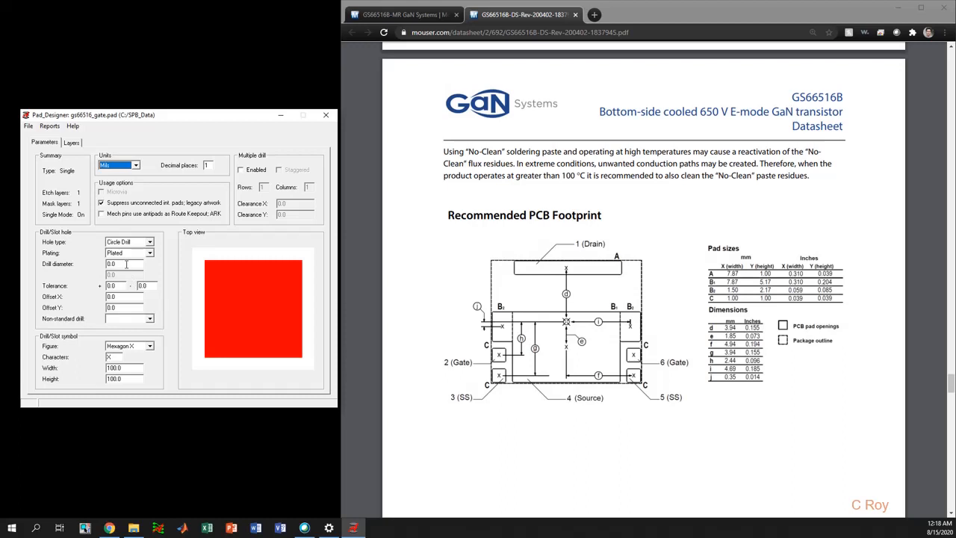
{"action": "double_click", "coordinate": [125, 264]}
{"action": "left_click", "coordinate": [138, 265]}
Step: Define the BEGIN LAYER regular pad as a rectangle 310 mils wide and 39 mils high
{"action": "left_click", "coordinate": [70, 142]}
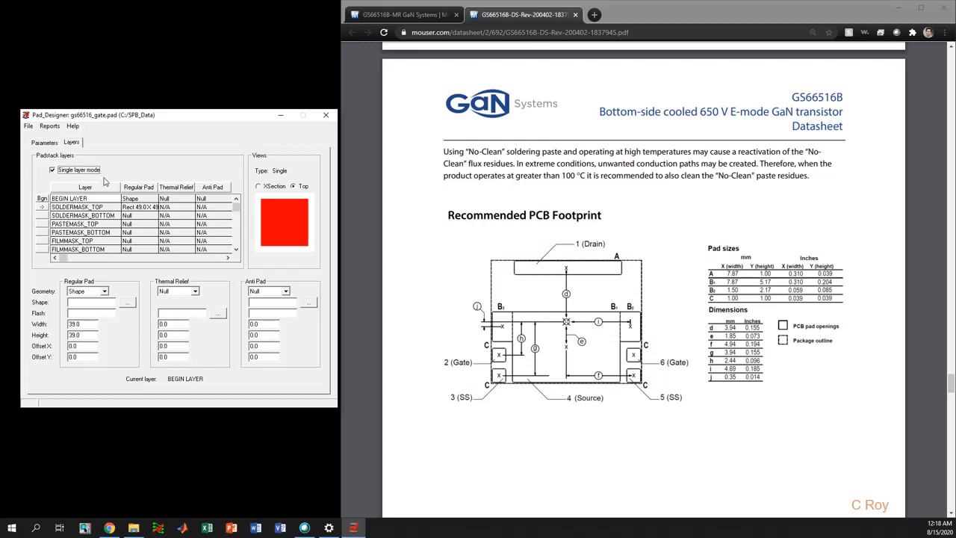
{"action": "left_click", "coordinate": [76, 200]}
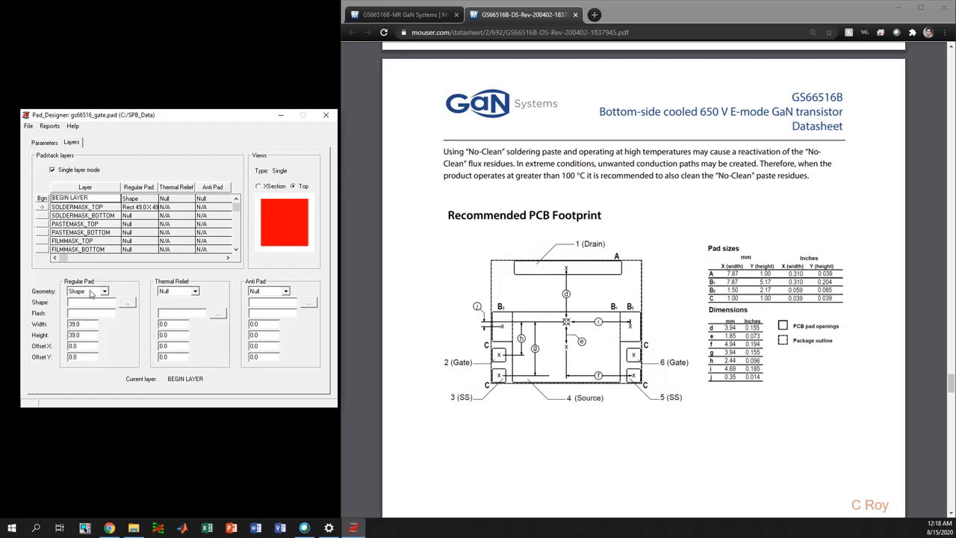
{"action": "left_click", "coordinate": [90, 291]}
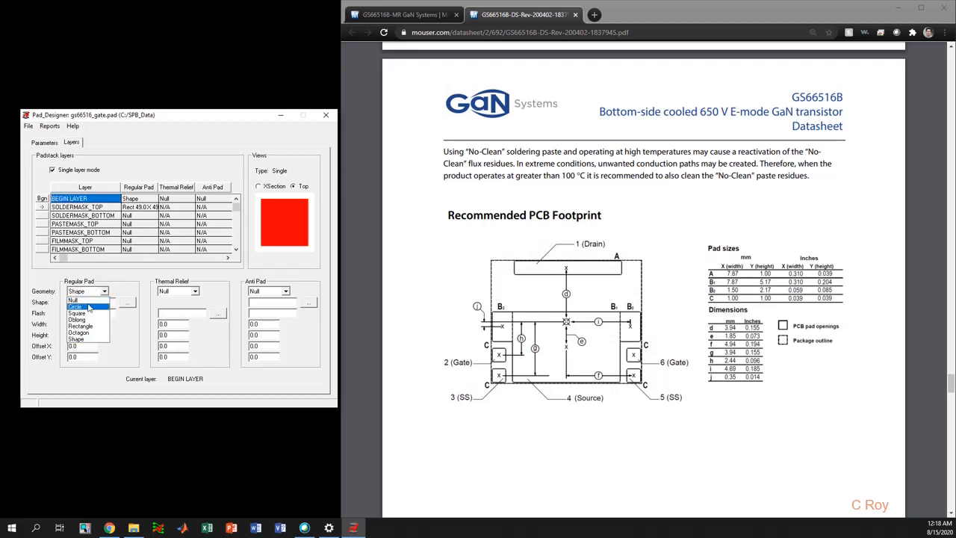
{"action": "left_click", "coordinate": [82, 326]}
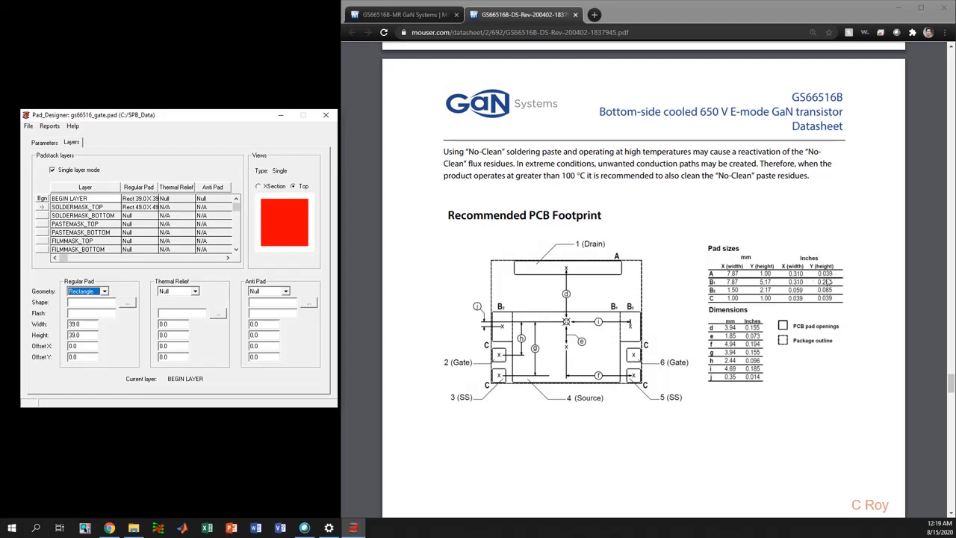
{"action": "left_click_drag", "start_coordinate": [94, 324], "coordinate": [63, 326]}
{"action": "type", "text": "310"}
{"action": "left_click_drag", "start_coordinate": [85, 336], "coordinate": [58, 340]}
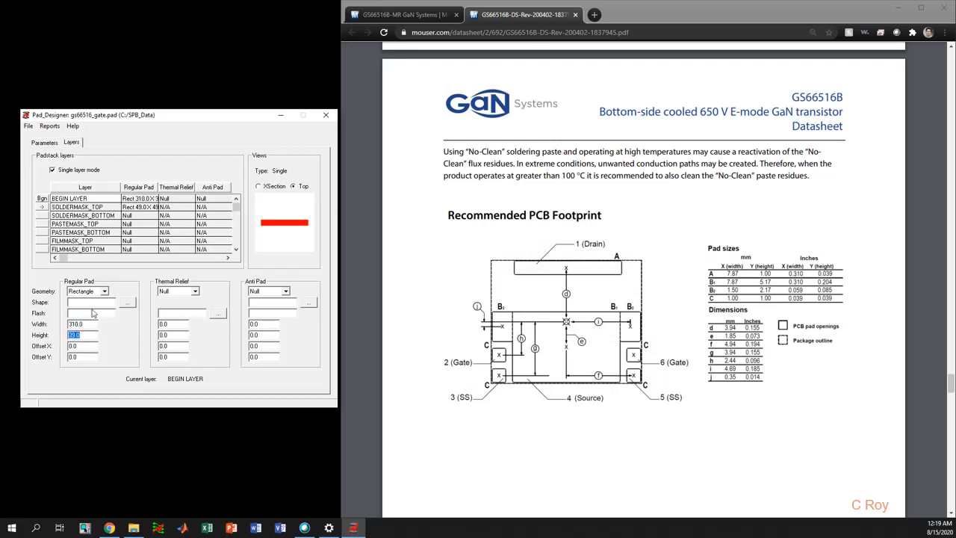
Step: Set the SOLDERMASK_TOP rectangular pad to a width of 320 mils and a height of 49 mils
{"action": "left_click", "coordinate": [72, 208]}
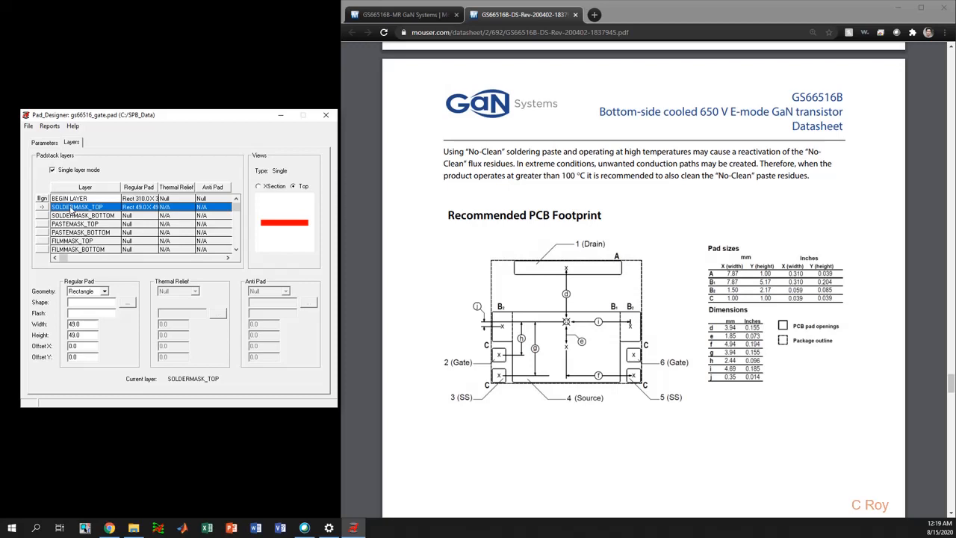
{"action": "double_click", "coordinate": [89, 323]}
{"action": "type", "text": "320"}
{"action": "left_click_drag", "start_coordinate": [88, 336], "coordinate": [65, 337]}
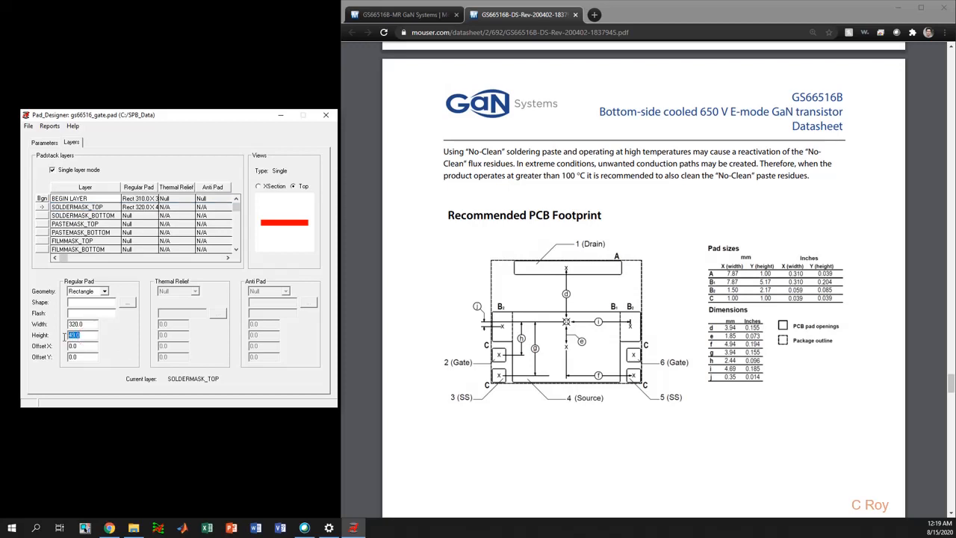
{"action": "type", "text": "49.0"}
{"action": "left_click", "coordinate": [86, 323]}
{"action": "mouse_move", "coordinate": [158, 187]}
{"action": "left_mouse_down"}
{"action": "mouse_move", "coordinate": [177, 186]}
{"action": "mouse_move", "coordinate": [158, 186]}
{"action": "left_mouse_up"}
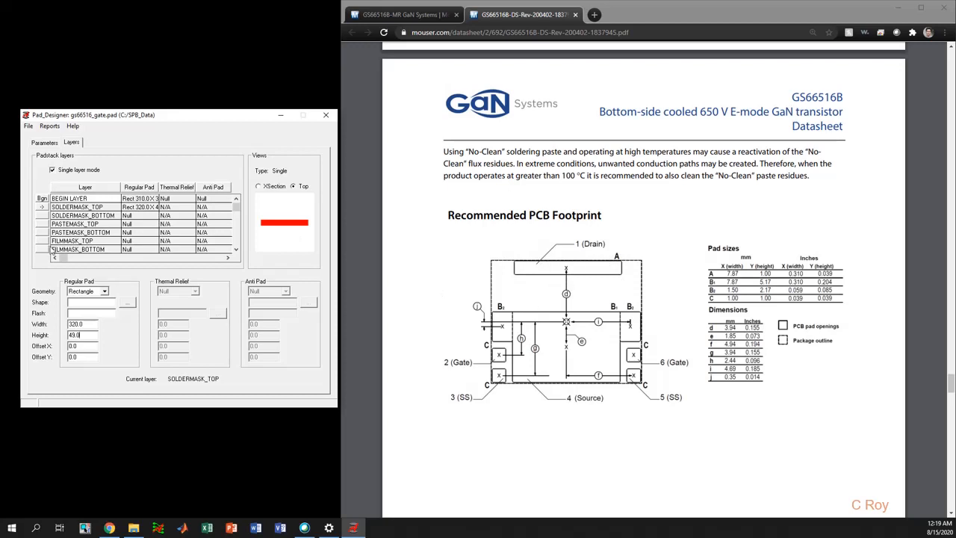
Step: Save the padstack under the name gs66516_drain.pad in the Customed Lib folder, overwriting the existing file
{"action": "left_click", "coordinate": [28, 127]}
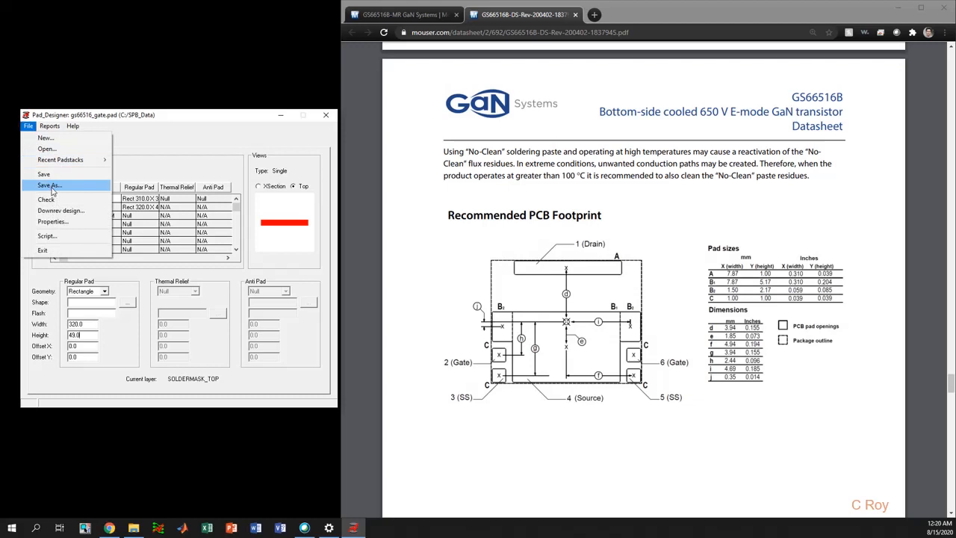
{"action": "left_click", "coordinate": [45, 186]}
{"action": "left_click", "coordinate": [161, 302]}
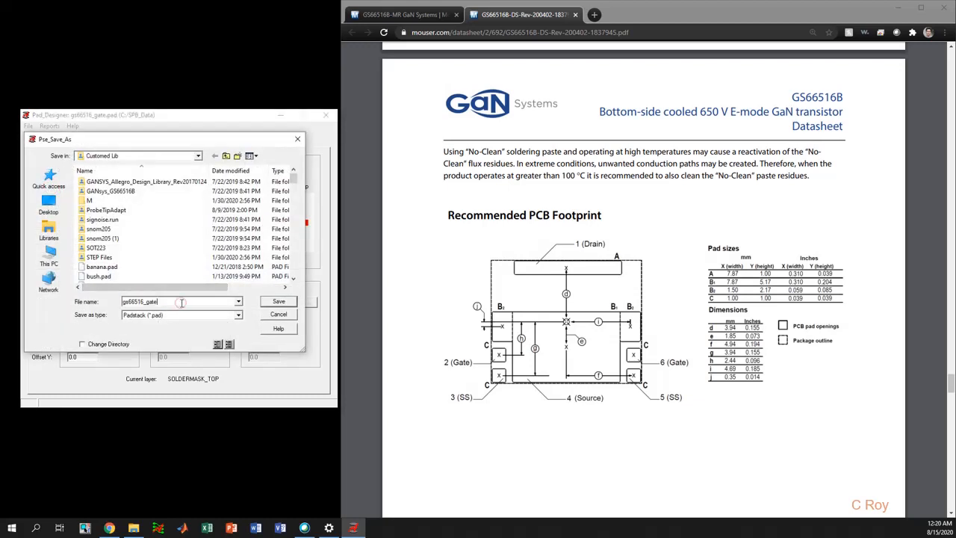
{"action": "left_click_drag", "start_coordinate": [161, 302], "coordinate": [147, 302]}
{"action": "type", "text": "d"}
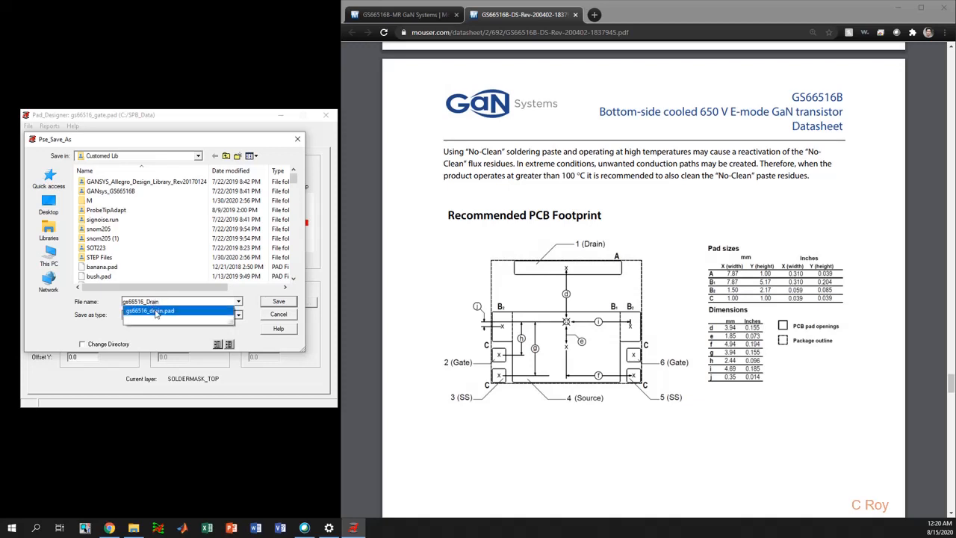
{"action": "left_click", "coordinate": [156, 313]}
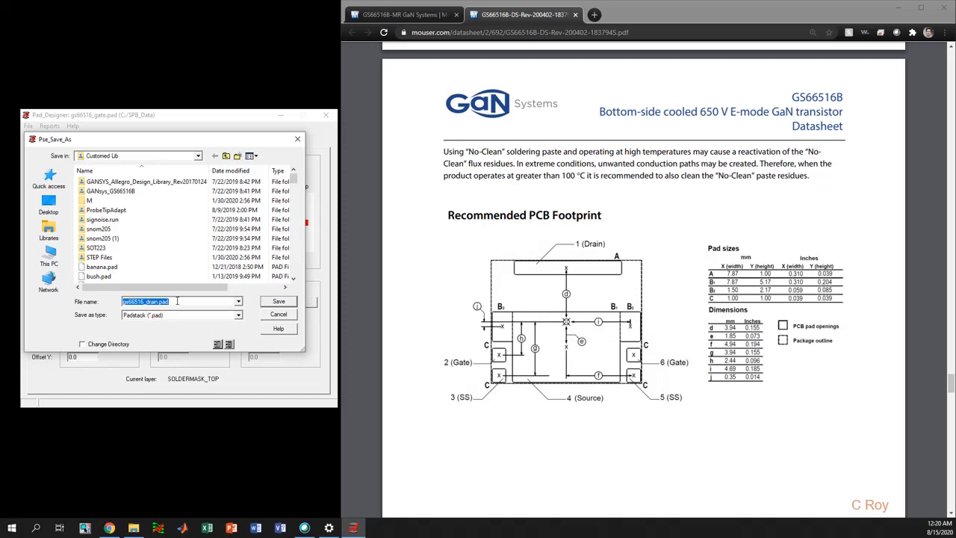
{"action": "left_click", "coordinate": [177, 301]}
{"action": "left_click", "coordinate": [286, 306]}
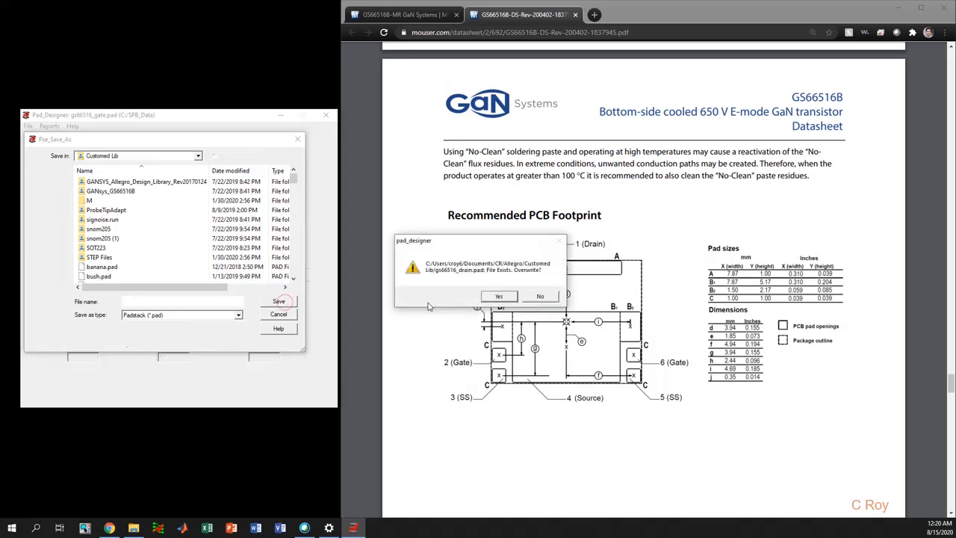
{"action": "left_click", "coordinate": [498, 297]}
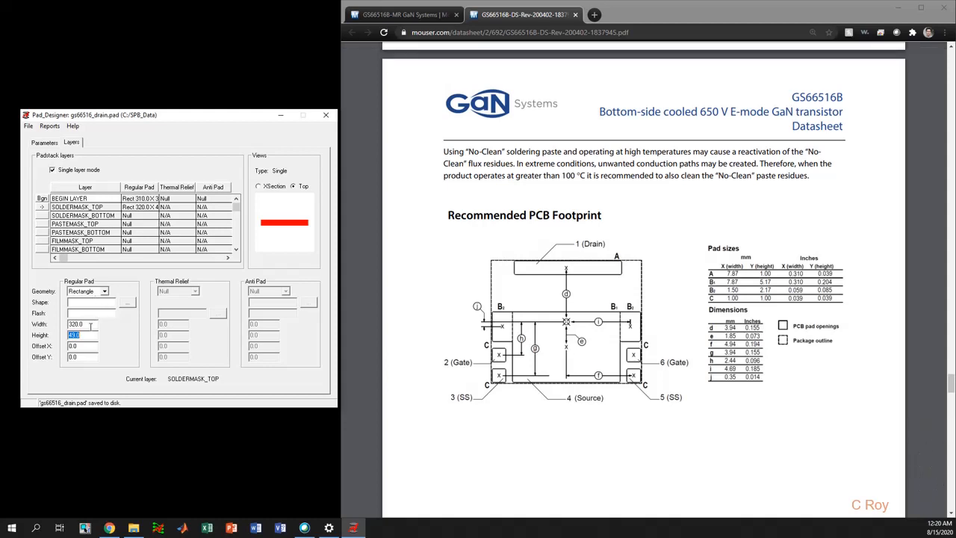
Step: Set the BEGIN LAYER regular pad's width to 39 mils for a square gate pad
{"action": "left_click", "coordinate": [70, 198]}
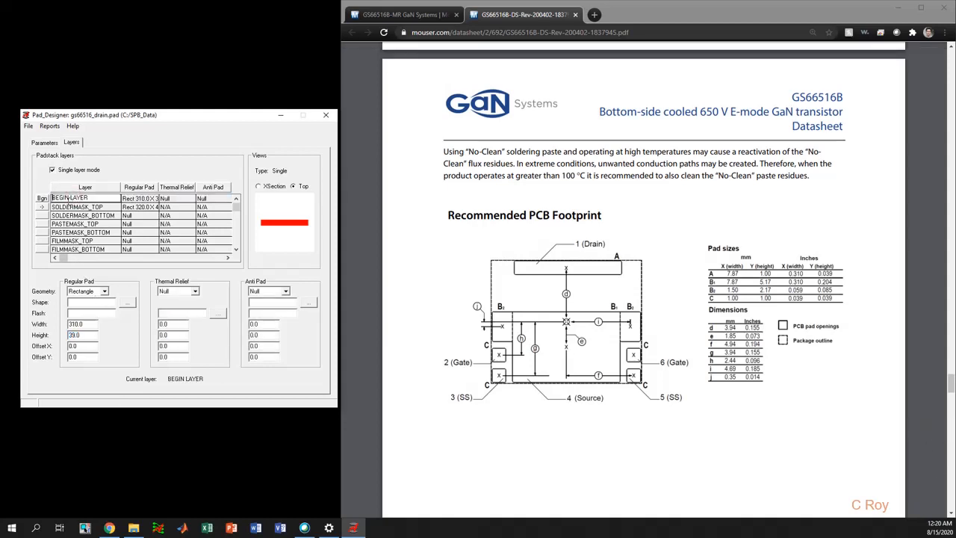
{"action": "left_click", "coordinate": [103, 208]}
{"action": "left_click", "coordinate": [92, 198]}
{"action": "double_click", "coordinate": [91, 324]}
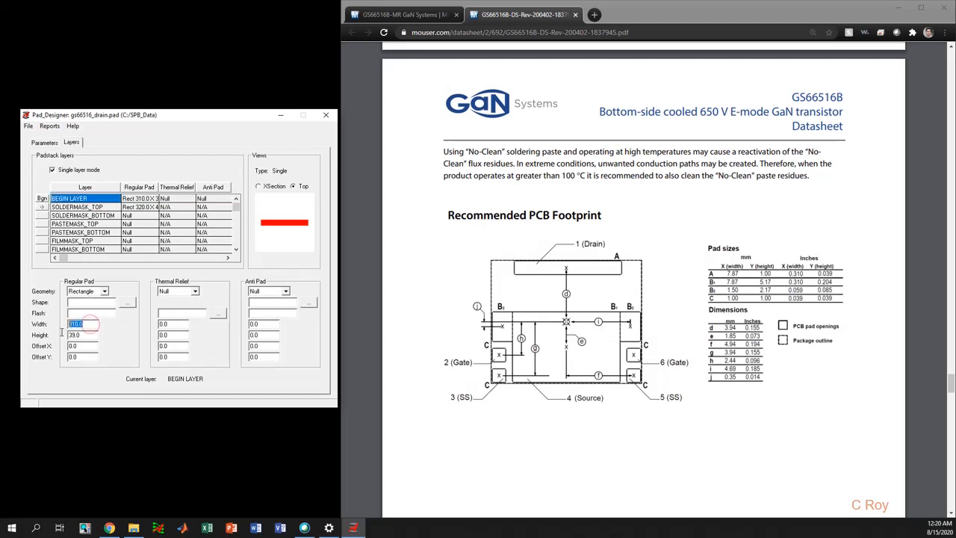
{"action": "type", "text": "39"}
{"action": "left_click", "coordinate": [87, 335]}
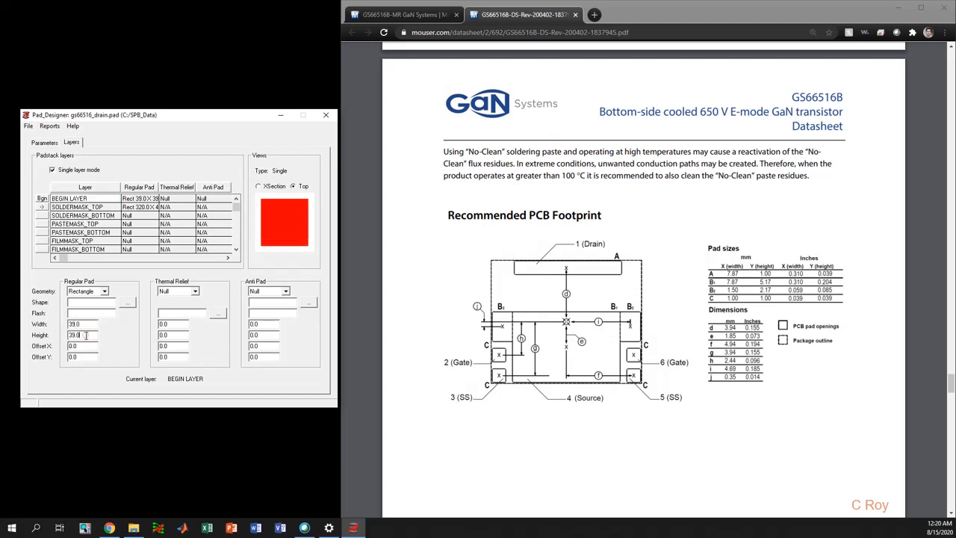
Step: Set the SOLDERMASK_TOP regular pad to 49 mils wide and 49 mils high
{"action": "left_click", "coordinate": [88, 207]}
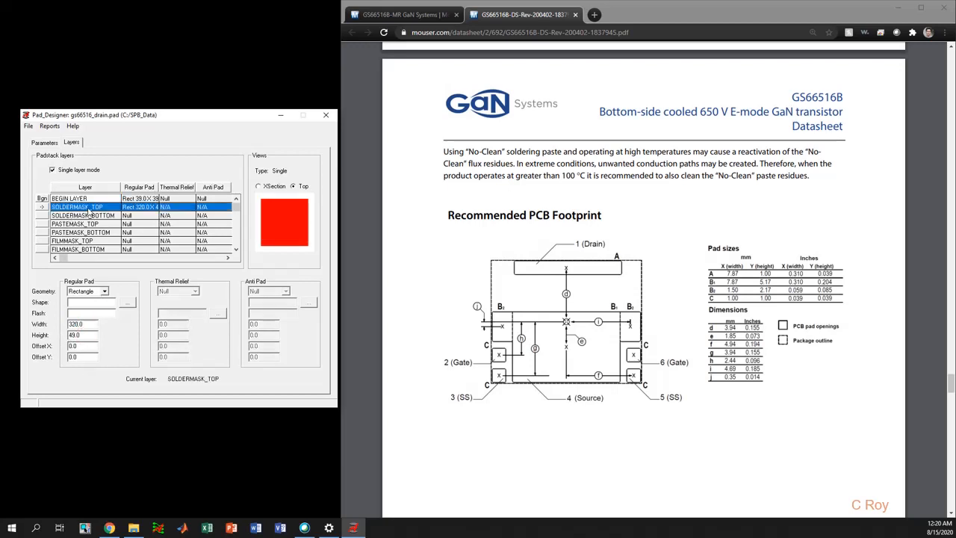
{"action": "left_click", "coordinate": [92, 324]}
{"action": "type", "text": "49"}
{"action": "left_click", "coordinate": [91, 336]}
{"action": "left_click_drag", "start_coordinate": [92, 336], "coordinate": [69, 339]}
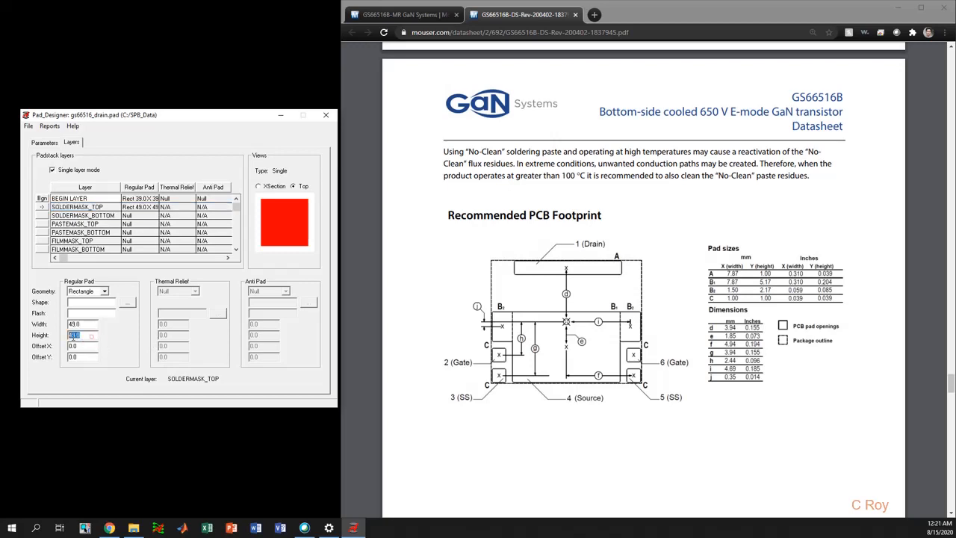
{"action": "type", "text": "49"}
Step: Save the padstack under the name gs66516_gate.pad in the Customed Lib folder, overwriting the existing file
{"action": "left_click", "coordinate": [30, 128]}
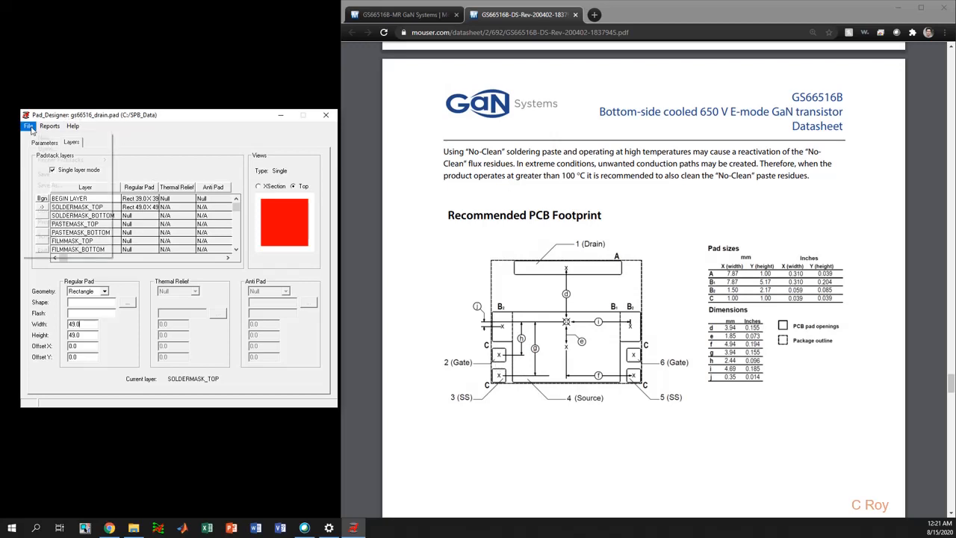
{"action": "left_click", "coordinate": [46, 184]}
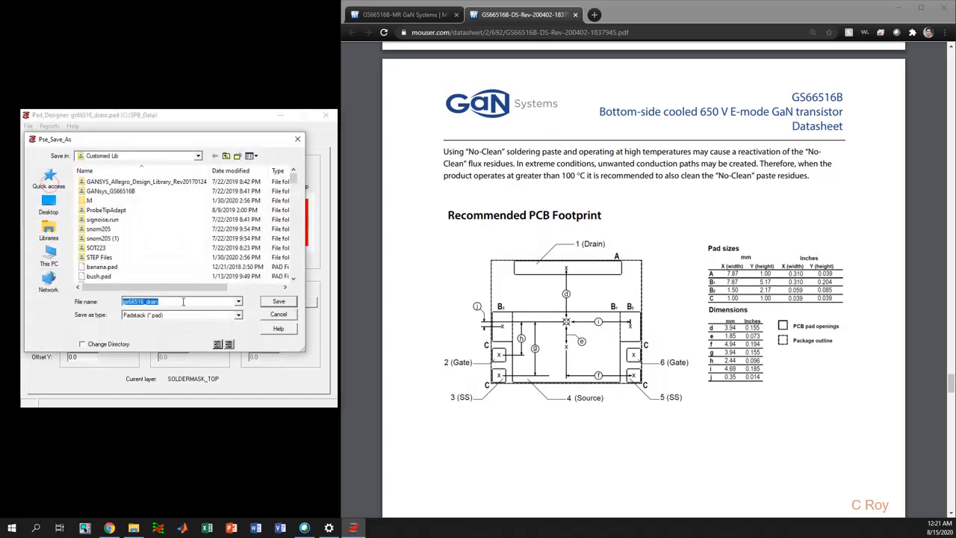
{"action": "left_click", "coordinate": [179, 302]}
{"action": "left_click_drag", "start_coordinate": [179, 301], "coordinate": [147, 301]}
{"action": "type", "text": "gate"}
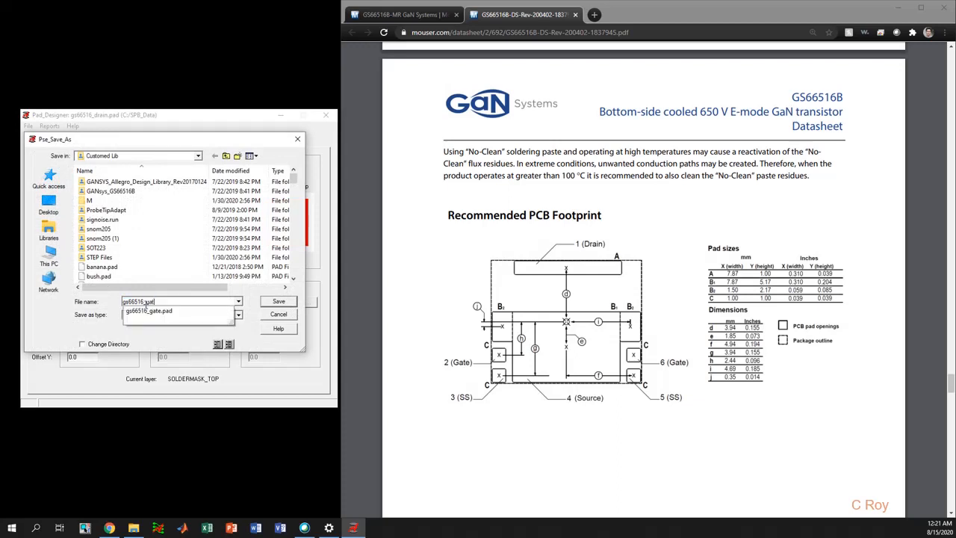
{"action": "left_click", "coordinate": [156, 313]}
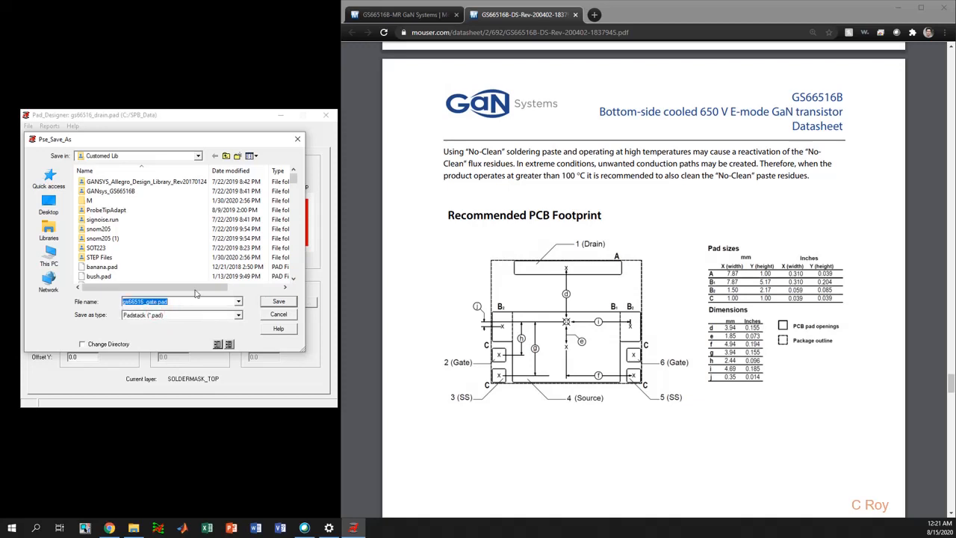
{"action": "left_click", "coordinate": [280, 301]}
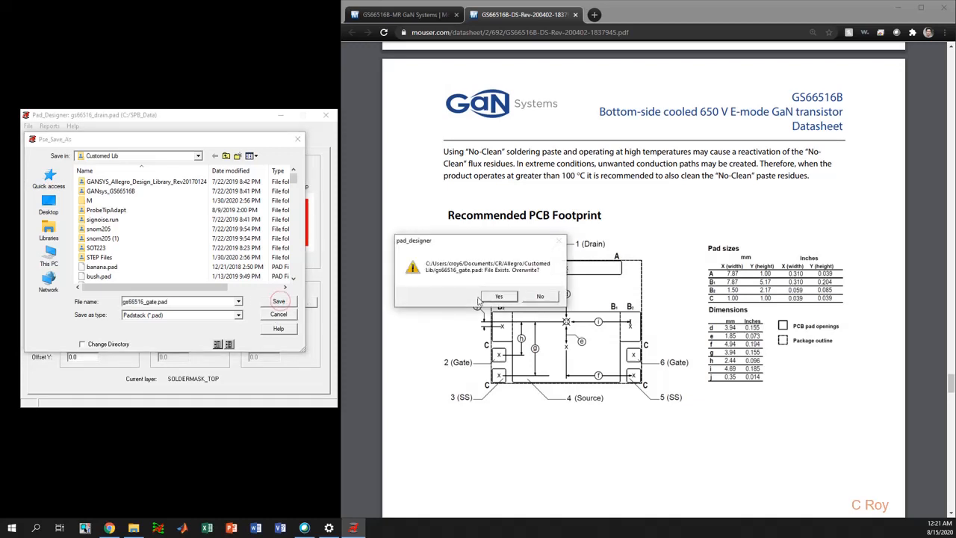
{"action": "left_click", "coordinate": [499, 299]}
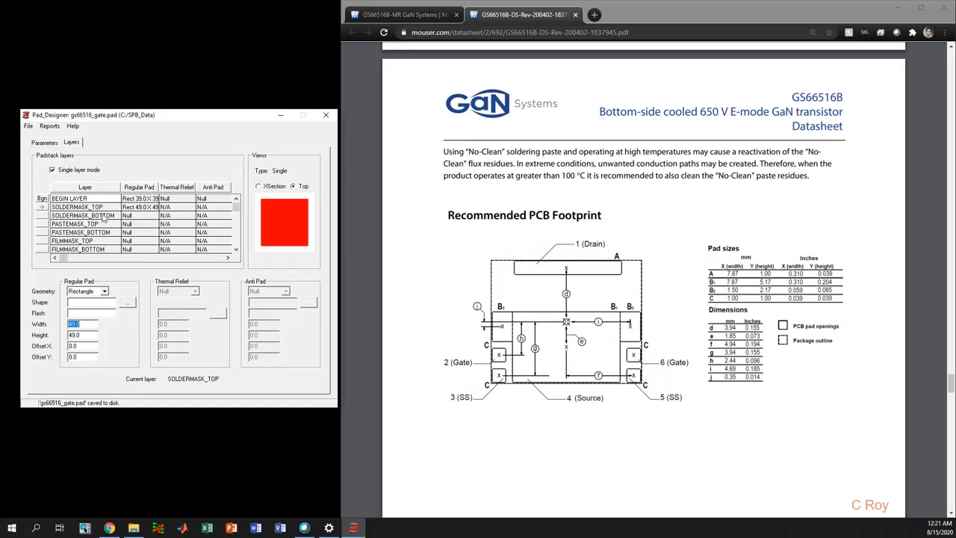
Step: Change the BEGIN LAYER regular pad geometry to Shape and open the shape symbol selection
{"action": "left_click", "coordinate": [81, 199]}
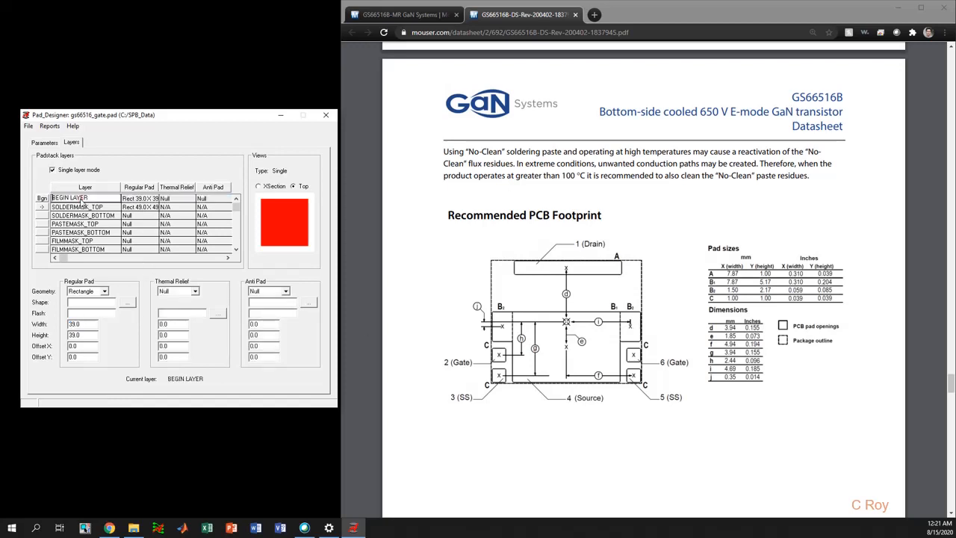
{"action": "left_click", "coordinate": [104, 292]}
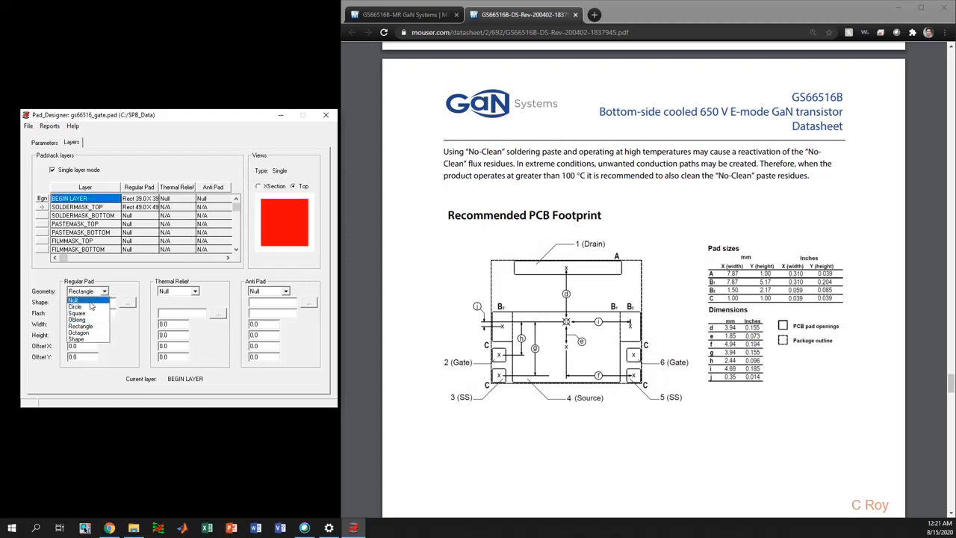
{"action": "left_click", "coordinate": [86, 341]}
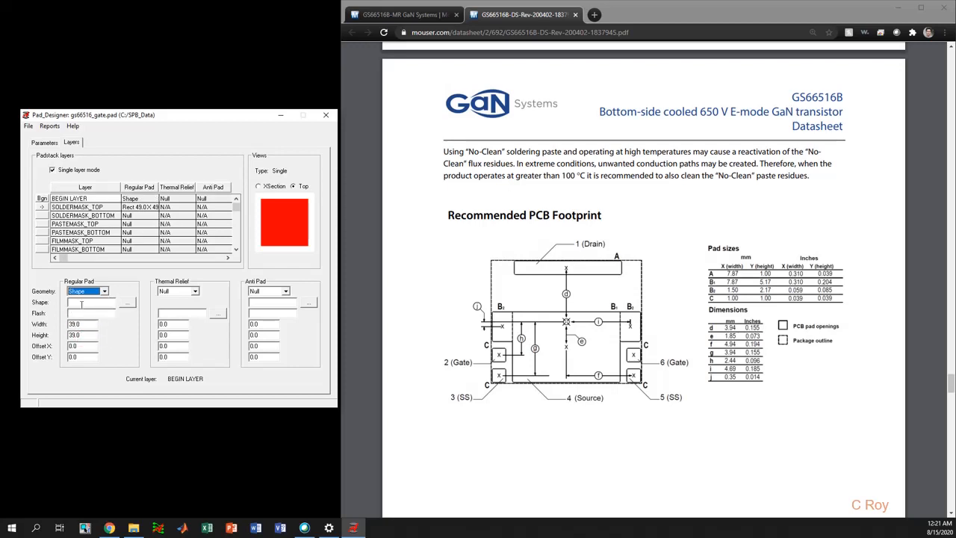
{"action": "left_click", "coordinate": [125, 305]}
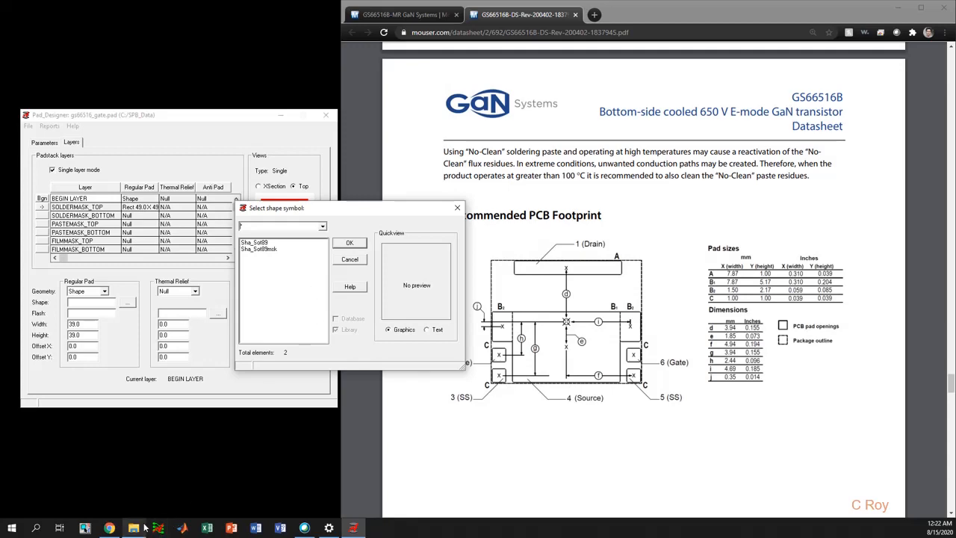
Step: Switch to File Explorer and locate the gs66516_s_shape.ssm file in the Customed Lib folder
{"action": "mouse_move", "coordinate": [137, 531]}
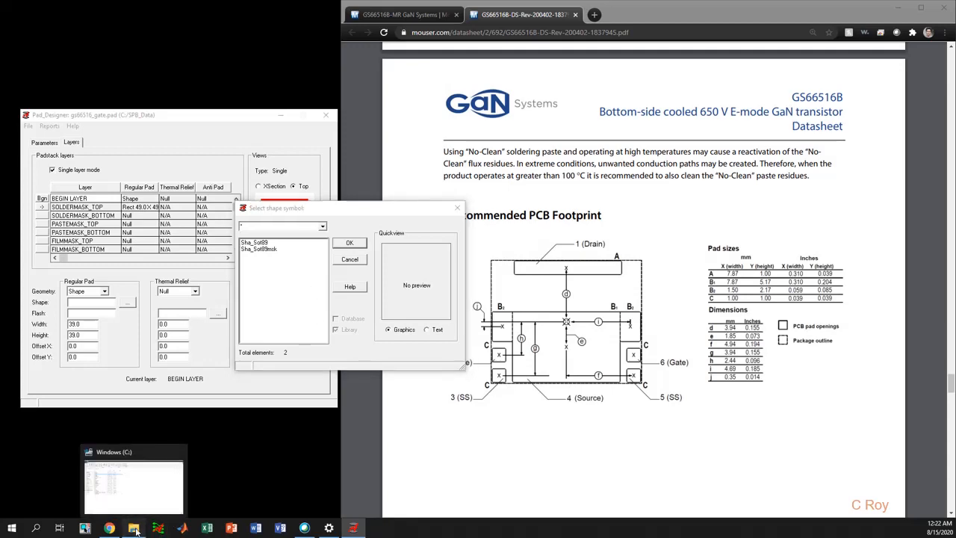
{"action": "left_click", "coordinate": [134, 485]}
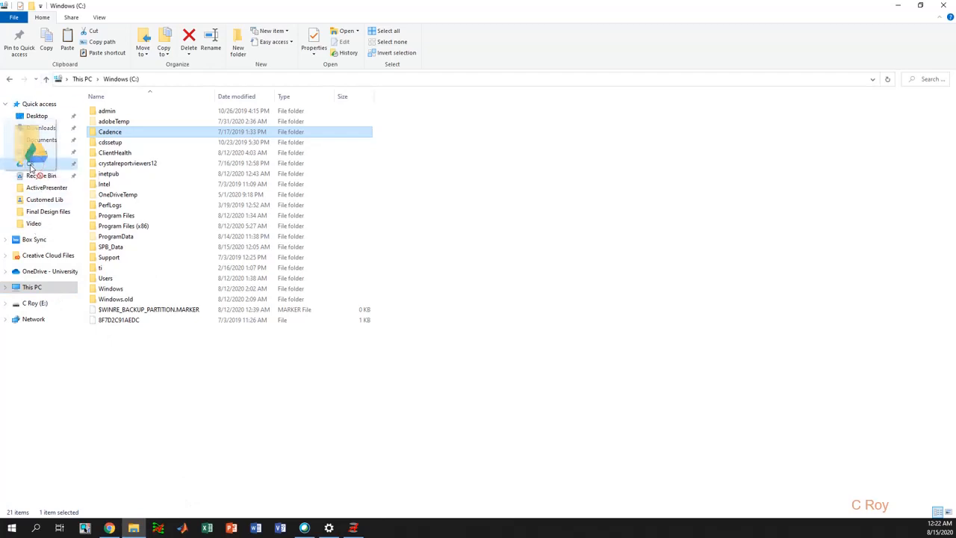
{"action": "left_click", "coordinate": [42, 200]}
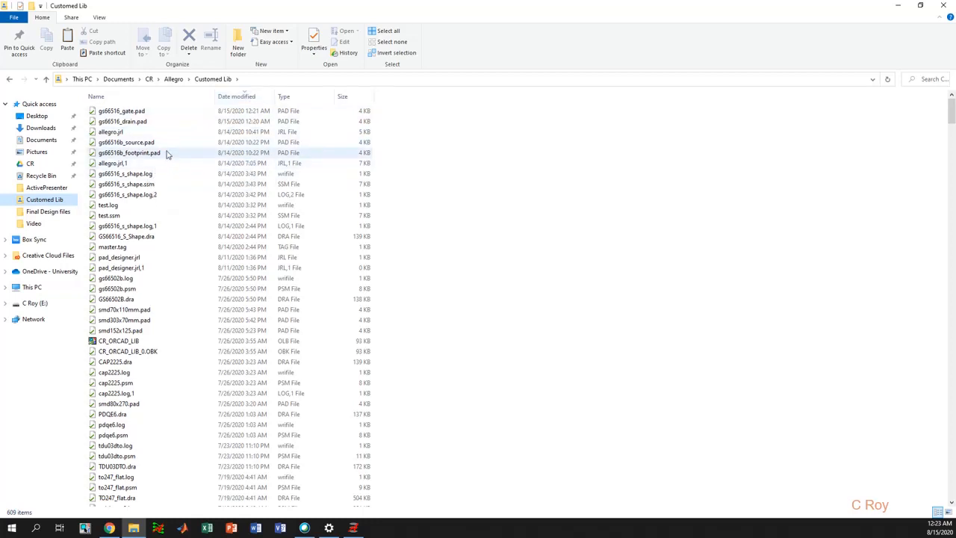
{"action": "left_click", "coordinate": [154, 187]}
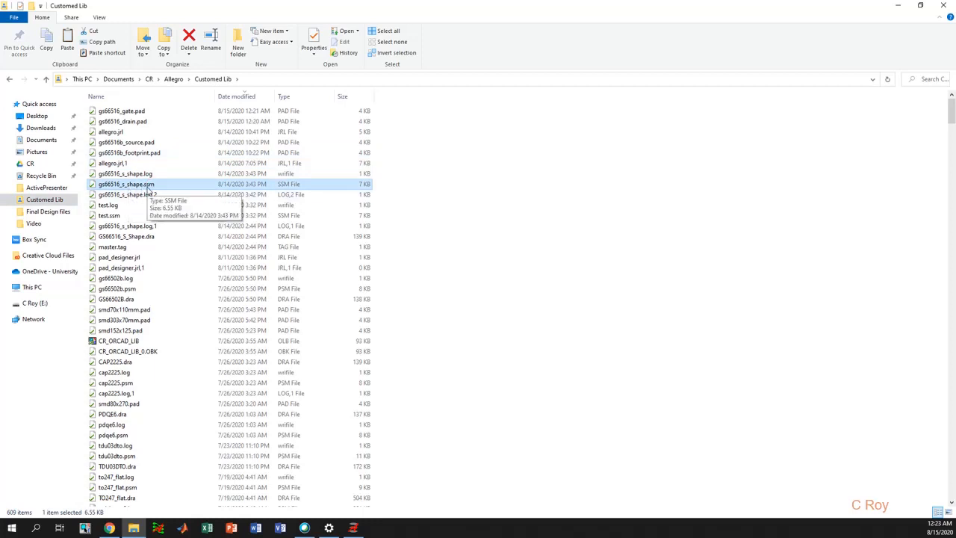
Step: Copy gs66516_s_shape.ssm and GS66516_S_Shape.dra from Customed Lib into C:\Cadence\SPB_16.6\share\pcb\pcb_lib\symbols
{"action": "left_click", "coordinate": [154, 237], "text": "ctrl"}
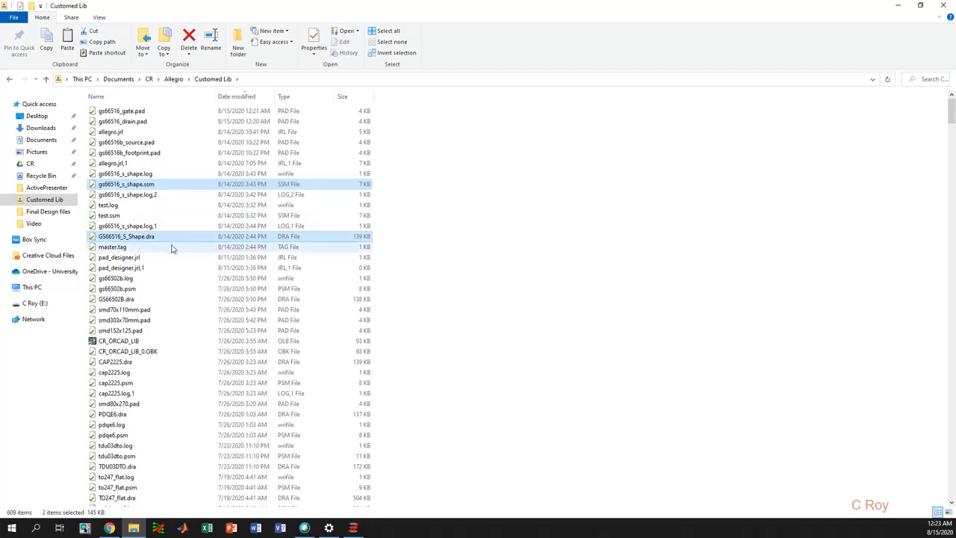
{"action": "left_click", "coordinate": [9, 79]}
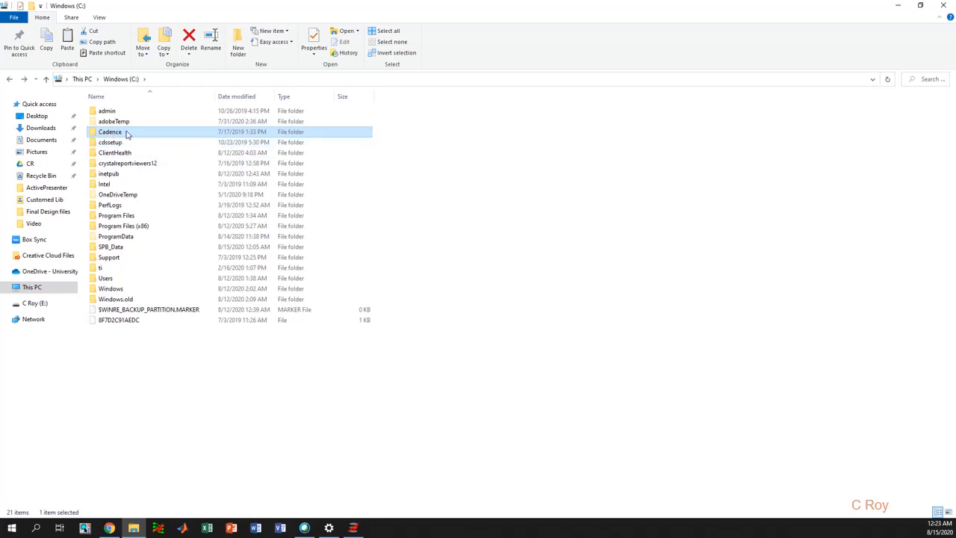
{"action": "double_click", "coordinate": [126, 133]}
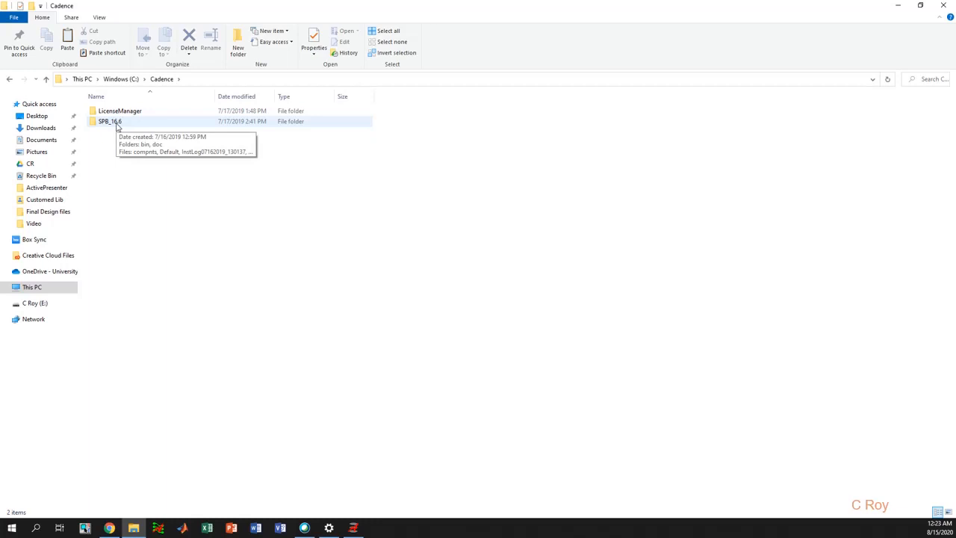
{"action": "double_click", "coordinate": [117, 122]}
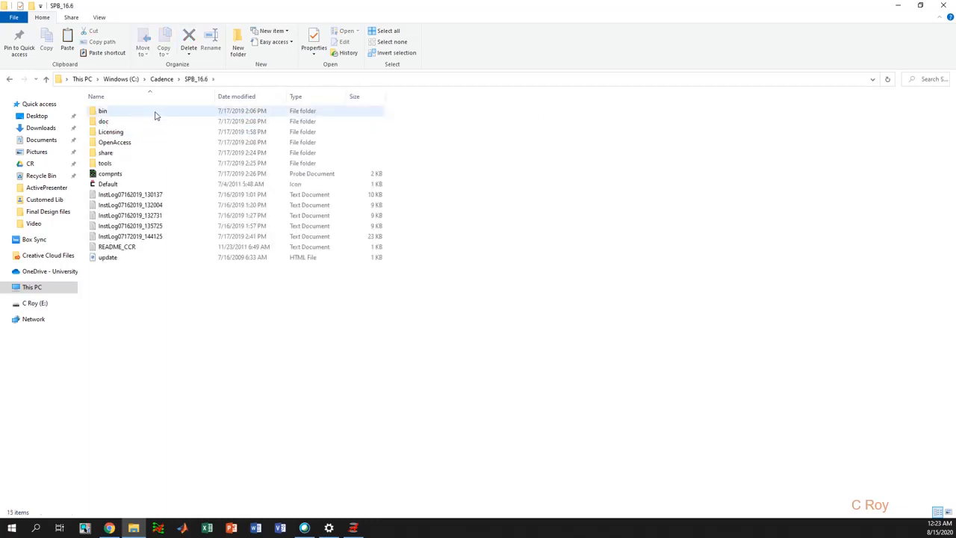
{"action": "double_click", "coordinate": [105, 153]}
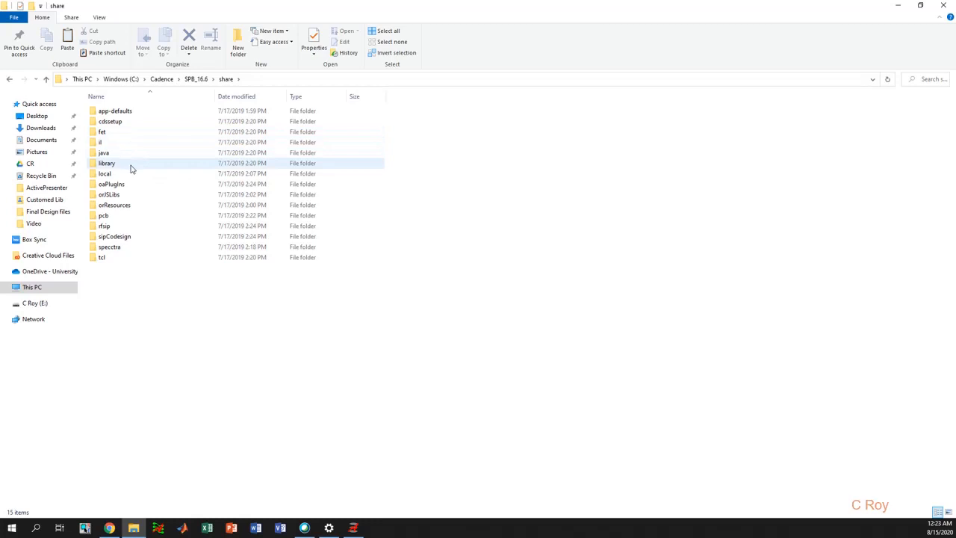
{"action": "double_click", "coordinate": [112, 215]}
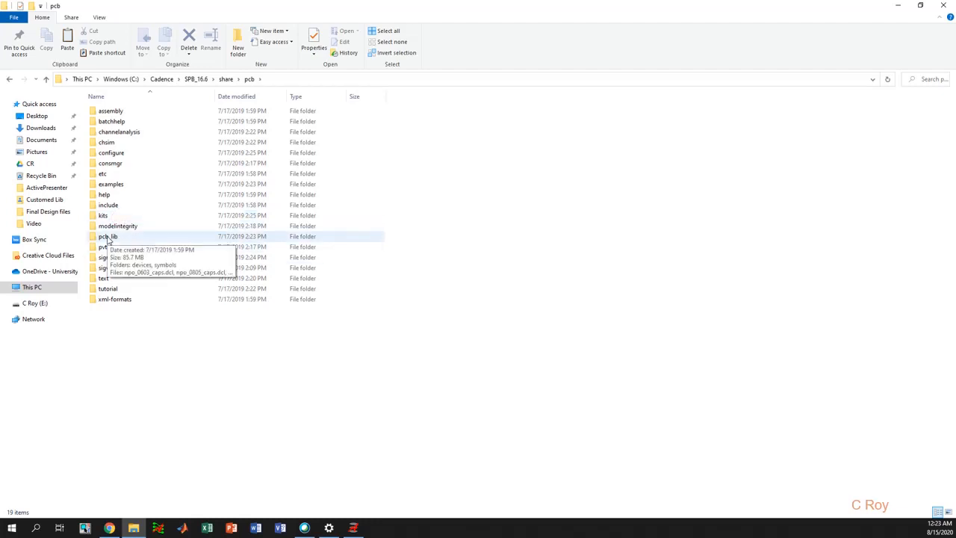
{"action": "double_click", "coordinate": [112, 236]}
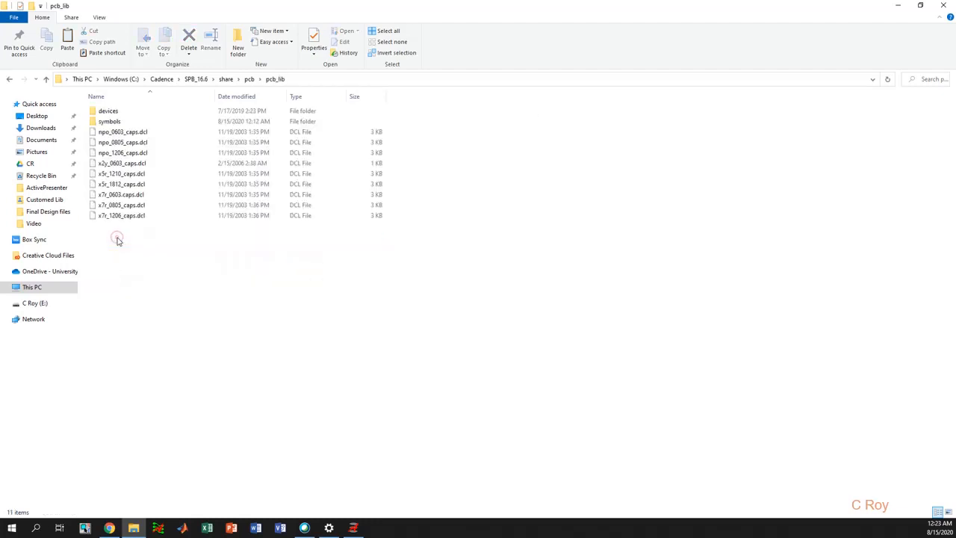
{"action": "double_click", "coordinate": [110, 122]}
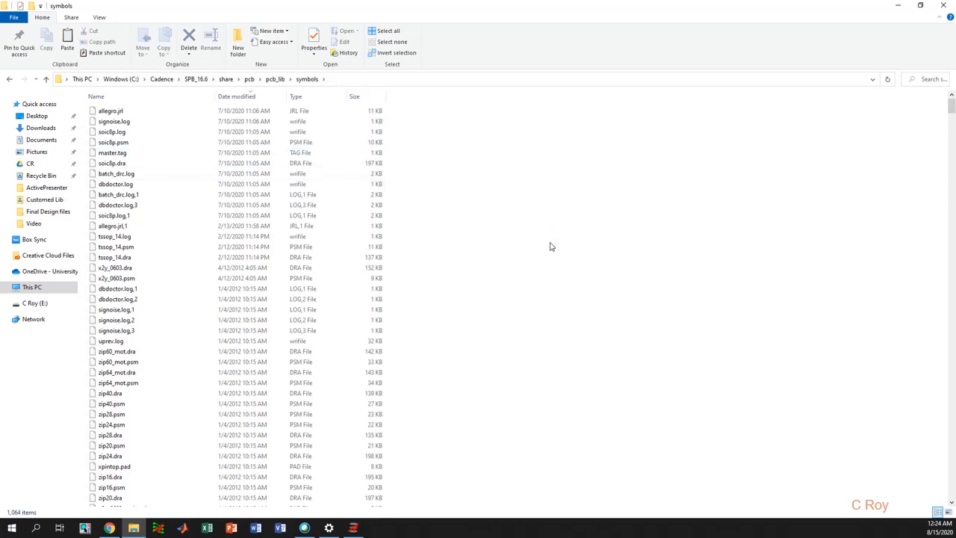
{"action": "key", "text": "ctrl+v"}
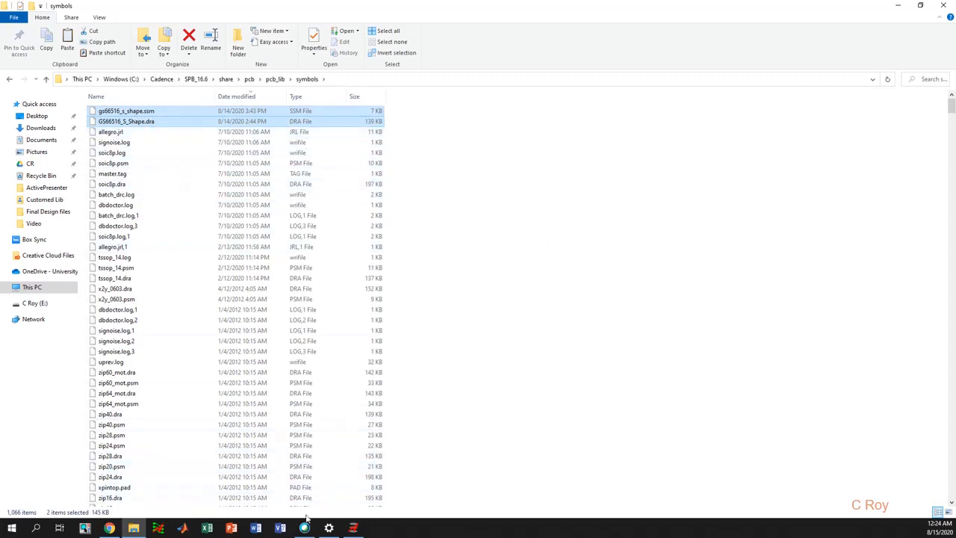
Step: Switch back to Pad Designer, reload the shape symbol list and assign Gs66516_S_Shape to the BEGIN LAYER regular pad
{"action": "left_click", "coordinate": [353, 527]}
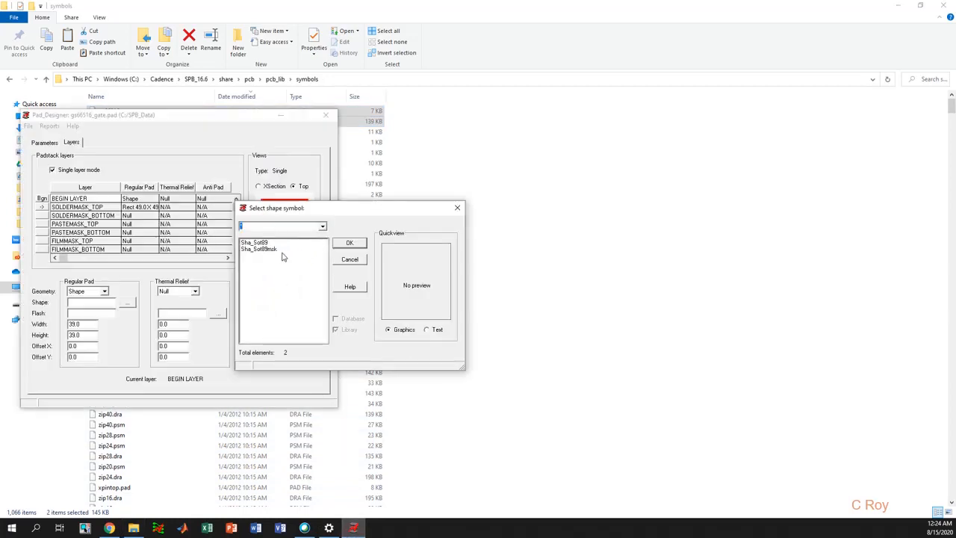
{"action": "left_click", "coordinate": [350, 260]}
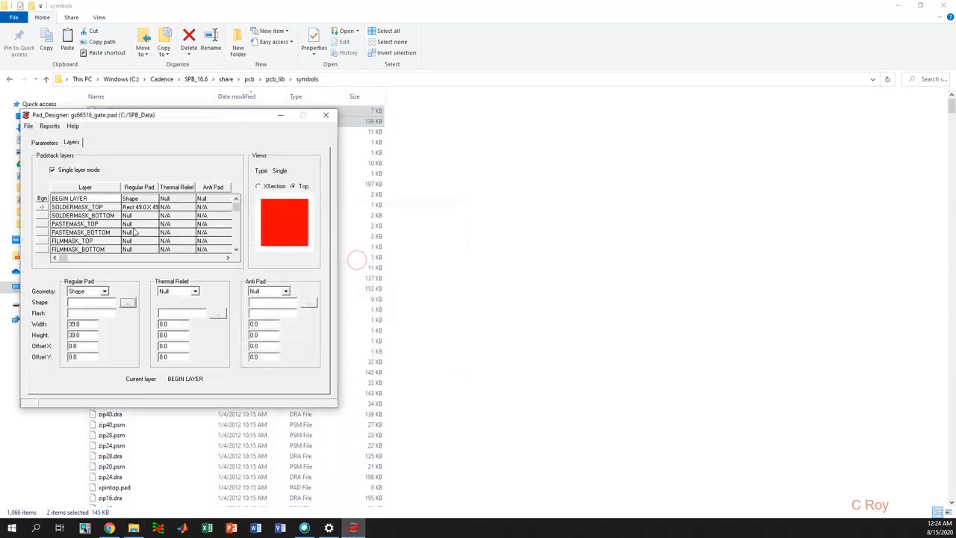
{"action": "left_click", "coordinate": [129, 303]}
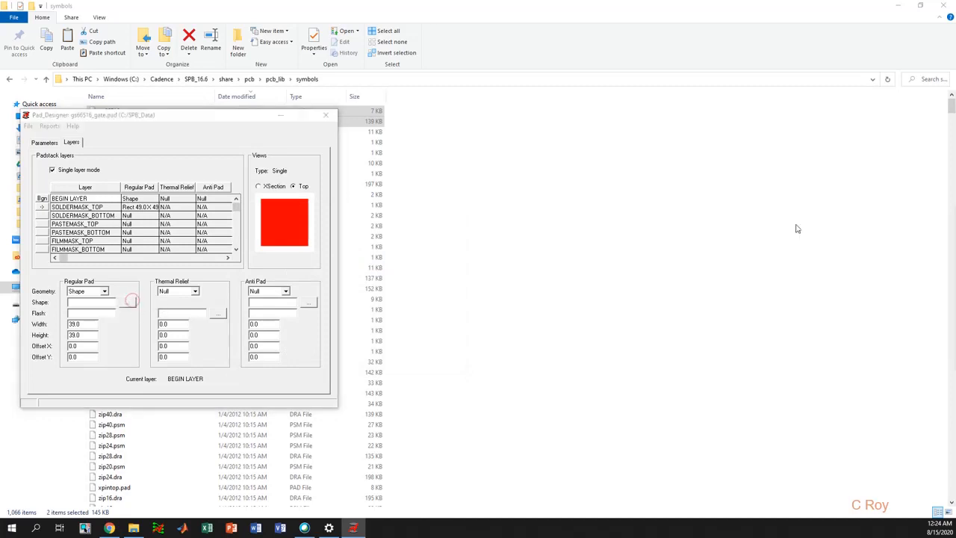
{"action": "left_click_drag", "start_coordinate": [700, 253], "coordinate": [328, 202]}
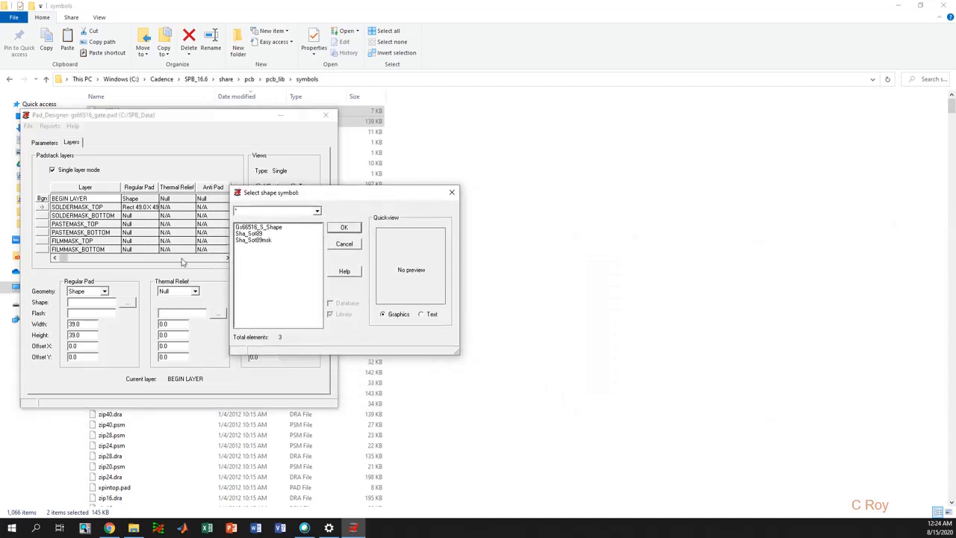
{"action": "left_click", "coordinate": [273, 228]}
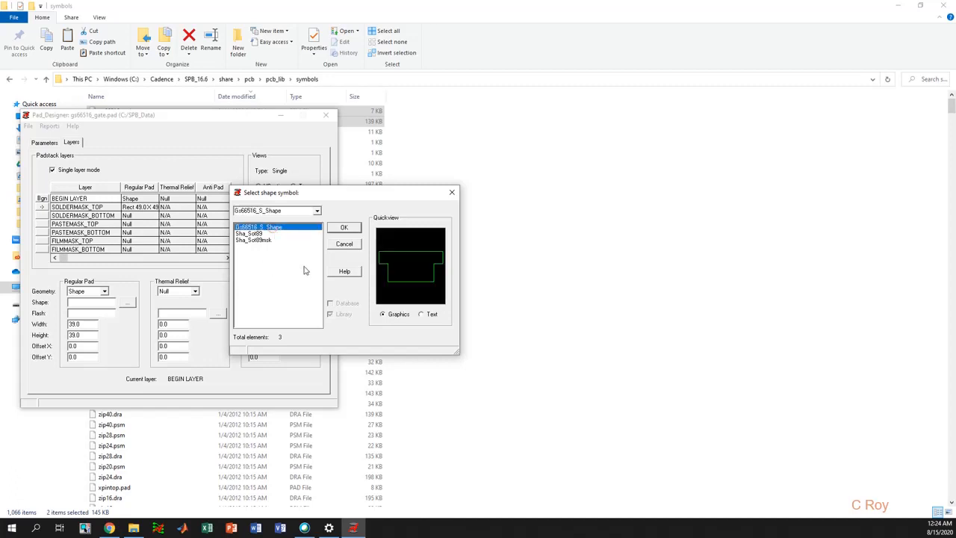
{"action": "left_click", "coordinate": [345, 228]}
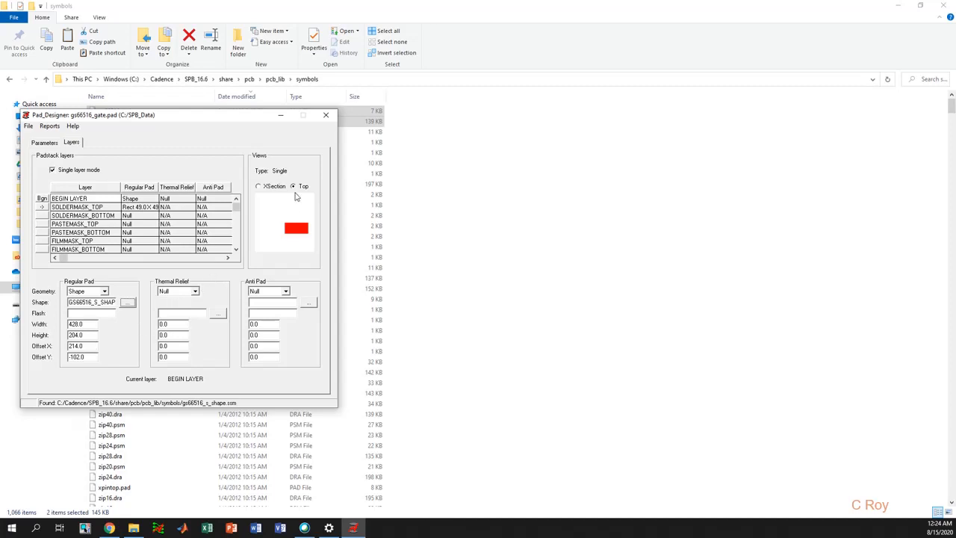
Step: Change the SOLDERMASK_TOP regular pad geometry to Shape and assign the Gs66516_S_Shape symbol to it
{"action": "left_click", "coordinate": [74, 207]}
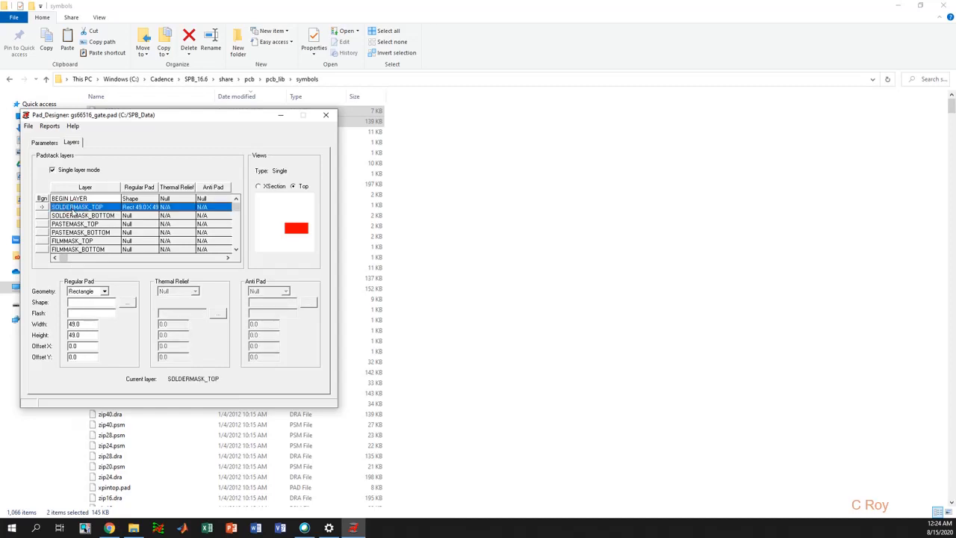
{"action": "left_click", "coordinate": [106, 292]}
{"action": "left_click", "coordinate": [102, 338]}
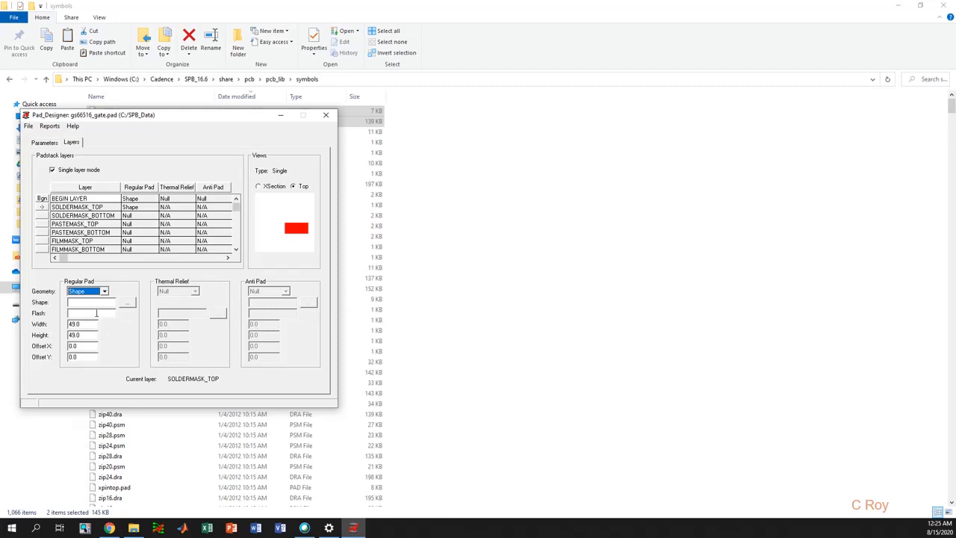
{"action": "left_click", "coordinate": [128, 301]}
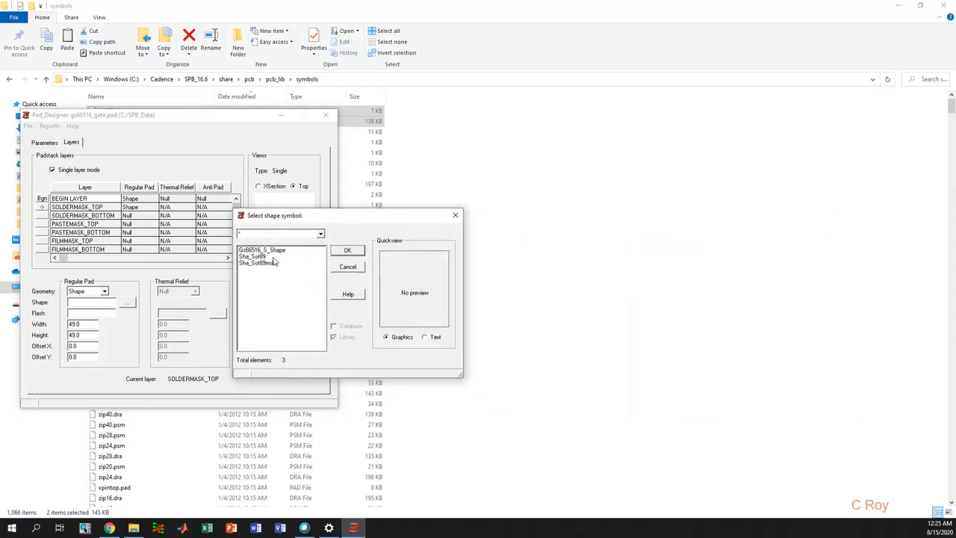
{"action": "left_click", "coordinate": [273, 251]}
{"action": "left_click", "coordinate": [348, 250]}
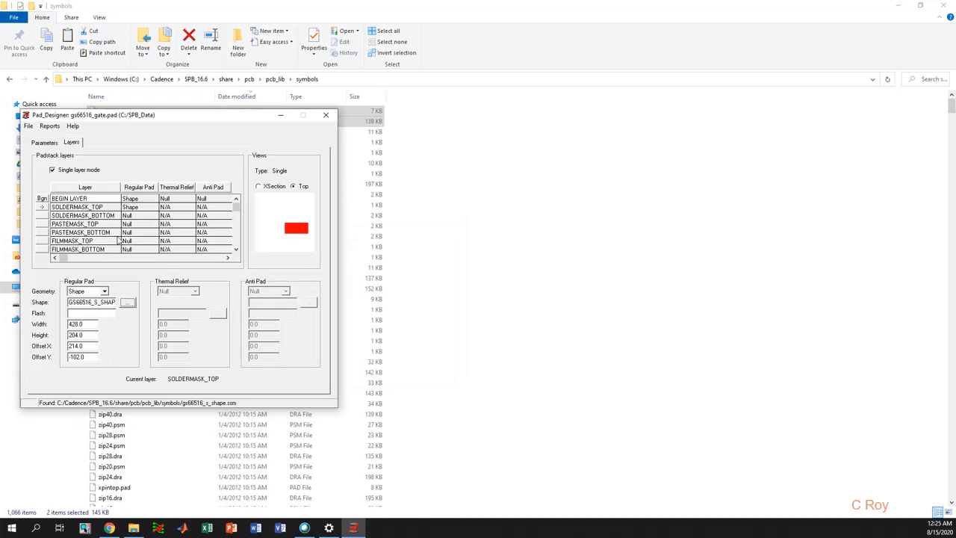
Step: Save the padstack as the gs66516 source pad in the Customed Lib folder and close Pad Designer
{"action": "left_click", "coordinate": [27, 125]}
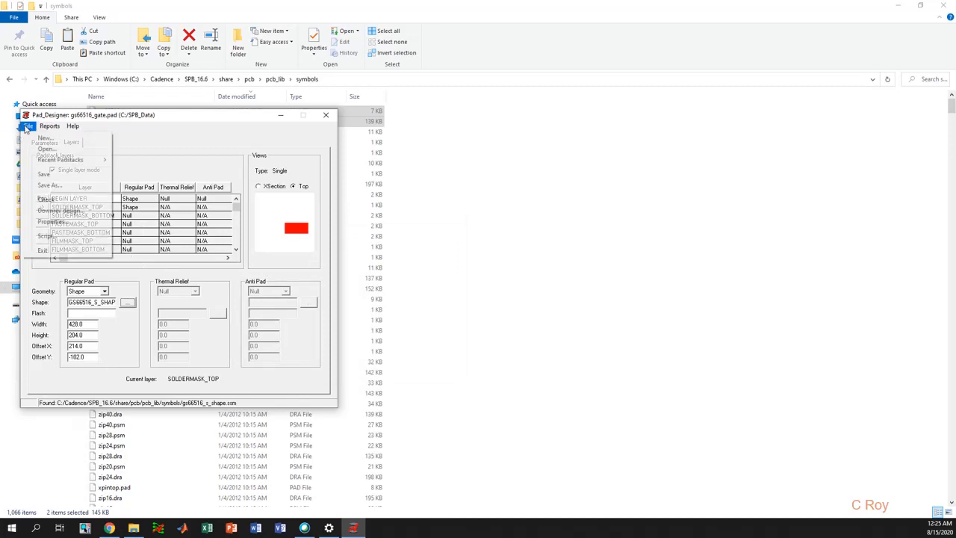
{"action": "left_click", "coordinate": [49, 186]}
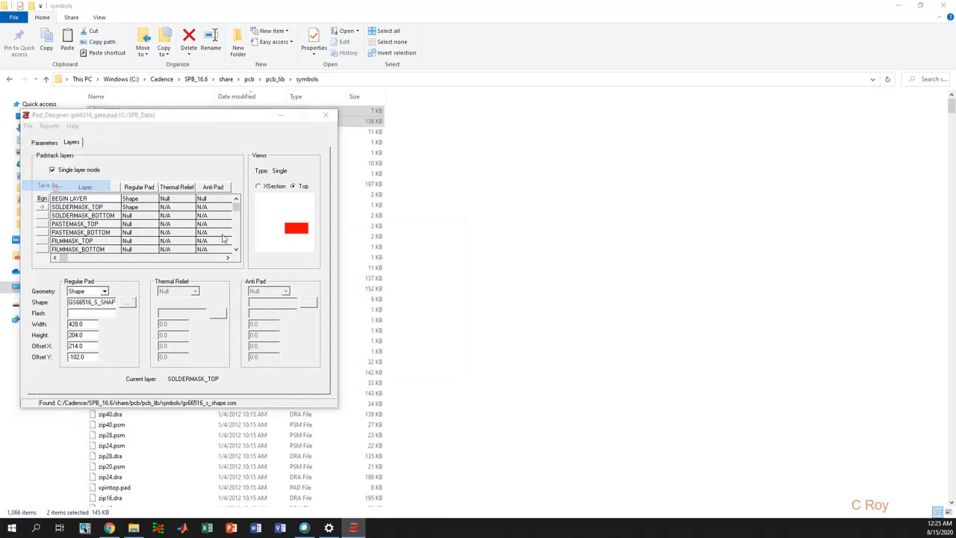
{"action": "left_click", "coordinate": [176, 301]}
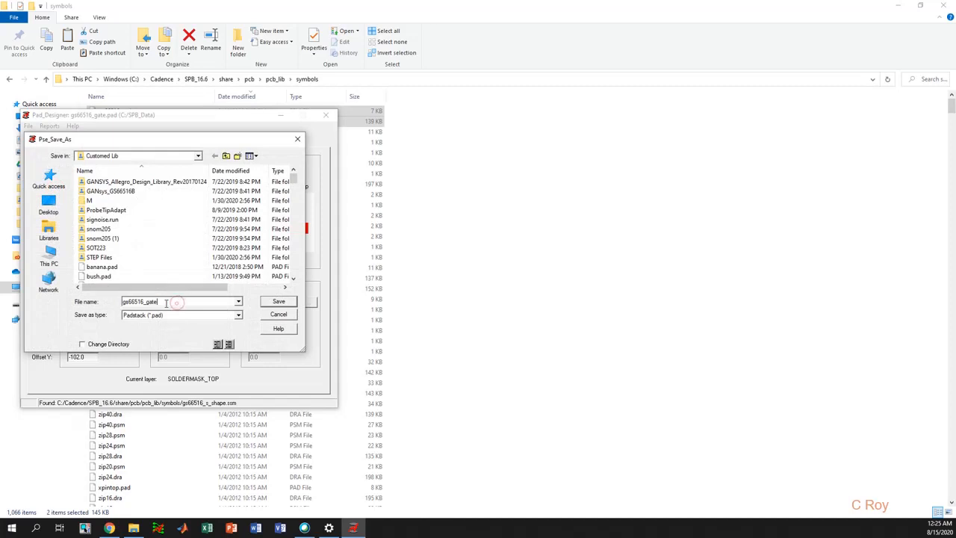
{"action": "left_click_drag", "start_coordinate": [176, 301], "coordinate": [148, 302]}
{"action": "type", "text": "sour"}
{"action": "left_click", "coordinate": [278, 302]}
{"action": "left_click", "coordinate": [327, 116]}
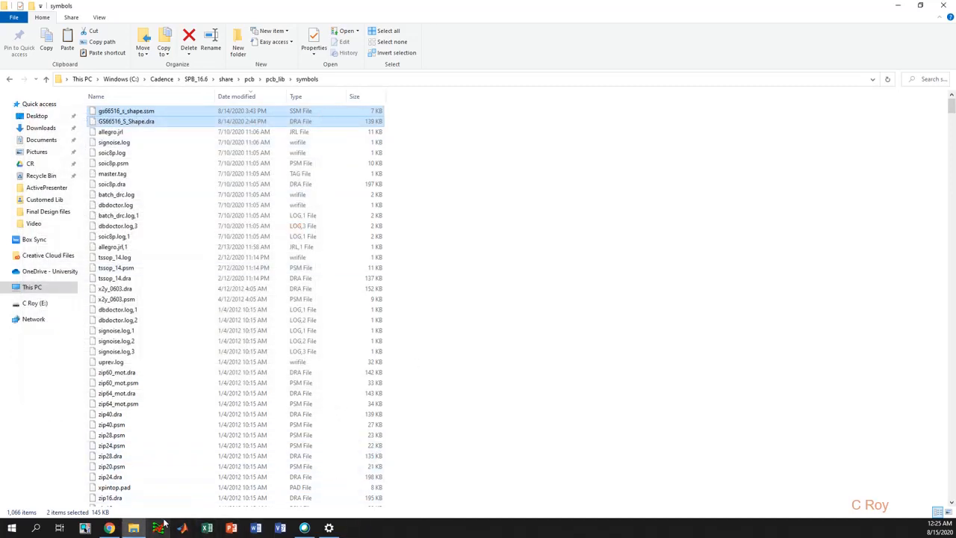
Step: Bring up the GS66516B datasheet in the browser and open Allegro PCB Designer side by side with it
{"action": "left_click", "coordinate": [109, 527]}
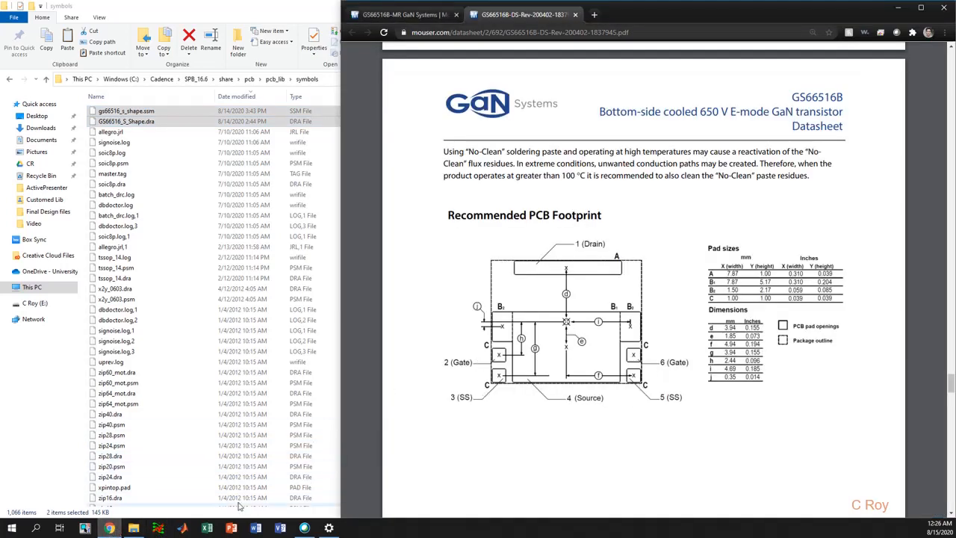
{"action": "left_click", "coordinate": [160, 528]}
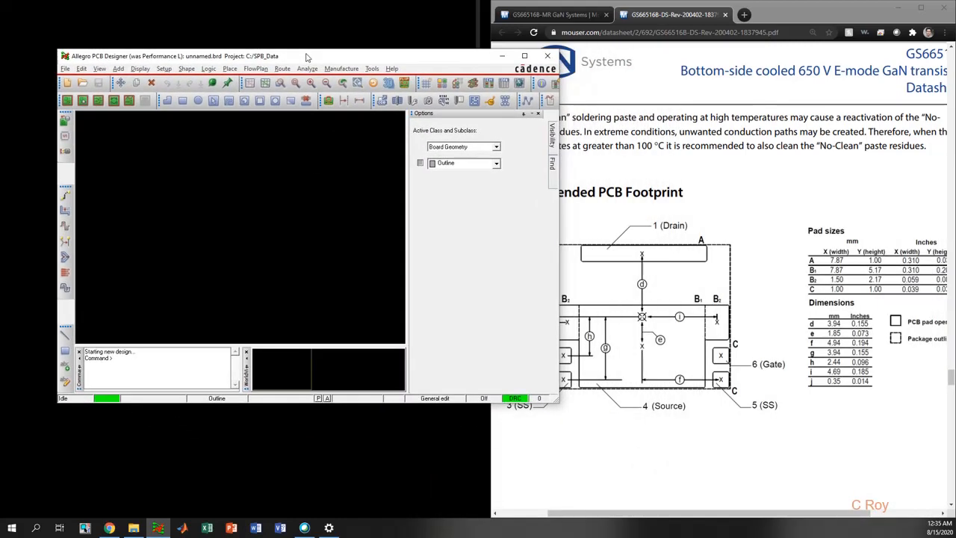
{"action": "left_click_drag", "start_coordinate": [274, 61], "coordinate": [2, 75]}
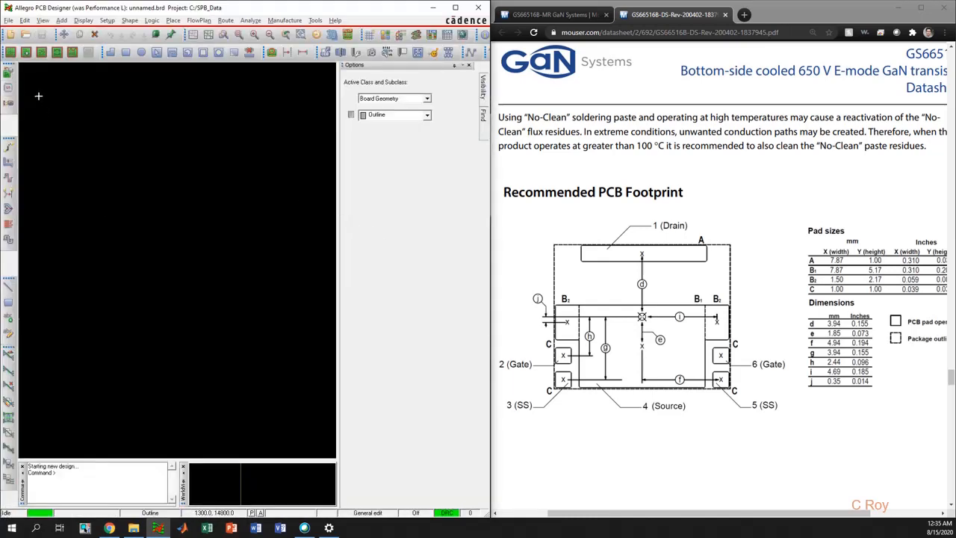
Step: Start a new drawing of type Package symbol and name it GS66516_Footprint
{"action": "left_click", "coordinate": [9, 20]}
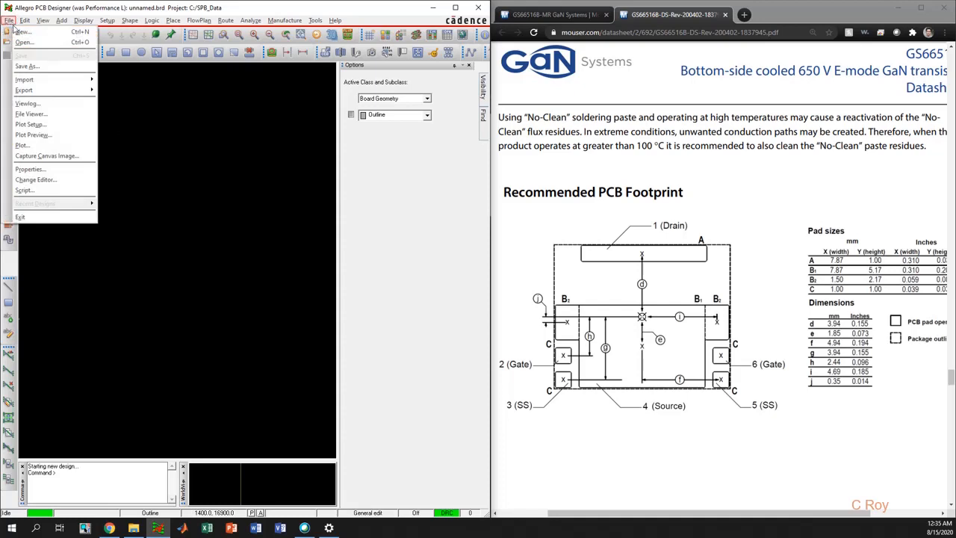
{"action": "left_click", "coordinate": [23, 32]}
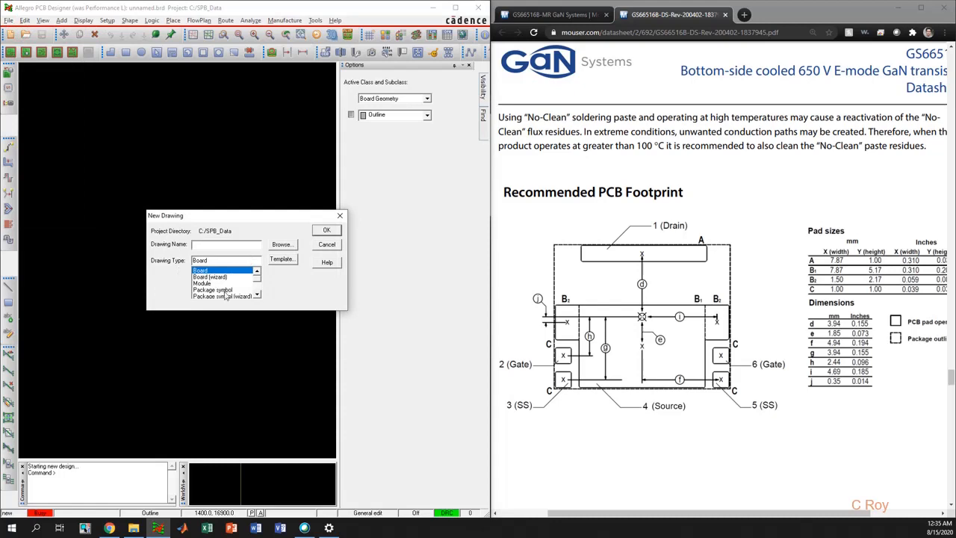
{"action": "left_click", "coordinate": [223, 289]}
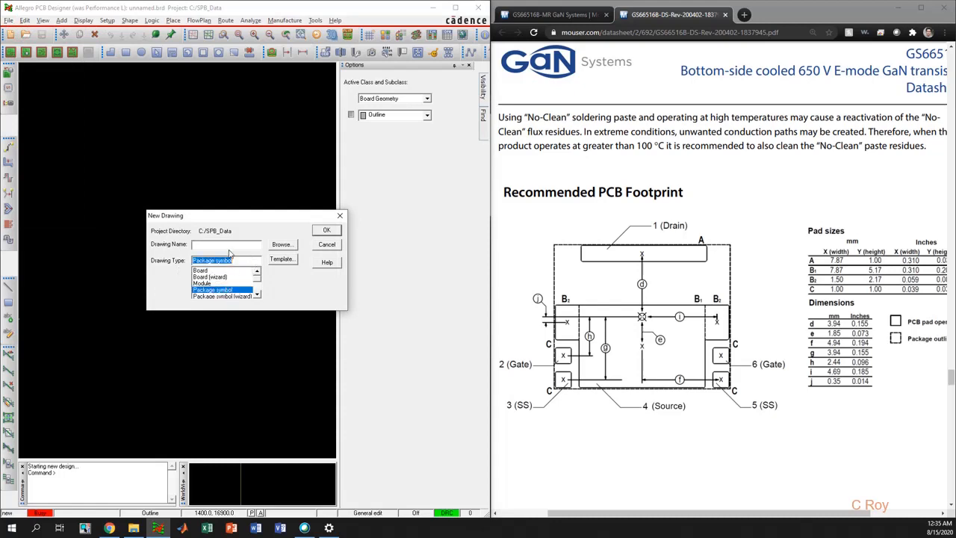
{"action": "left_click", "coordinate": [253, 244]}
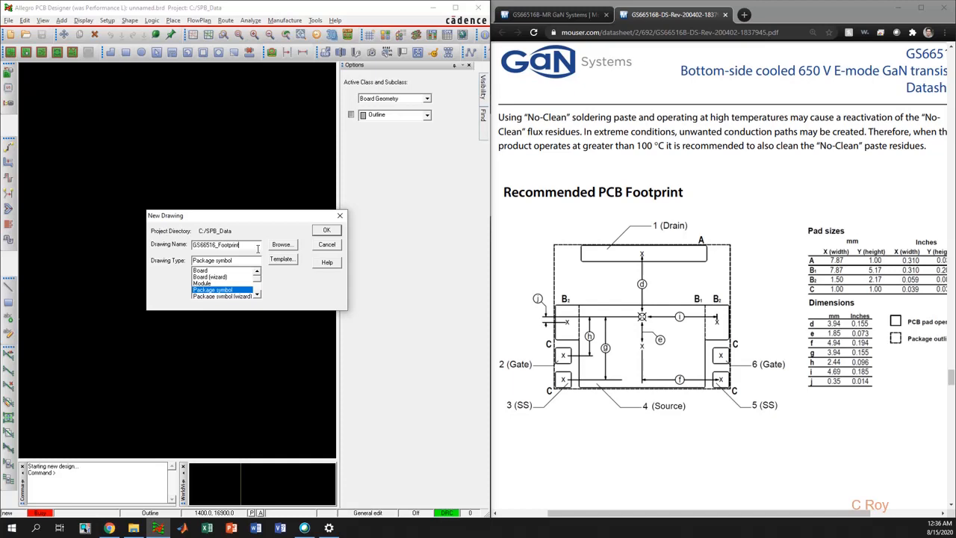
Step: Set the Allegro library's Customed Lib folder as the location for GS66516_Footprint and create the package symbol drawing
{"action": "left_click", "coordinate": [273, 244]}
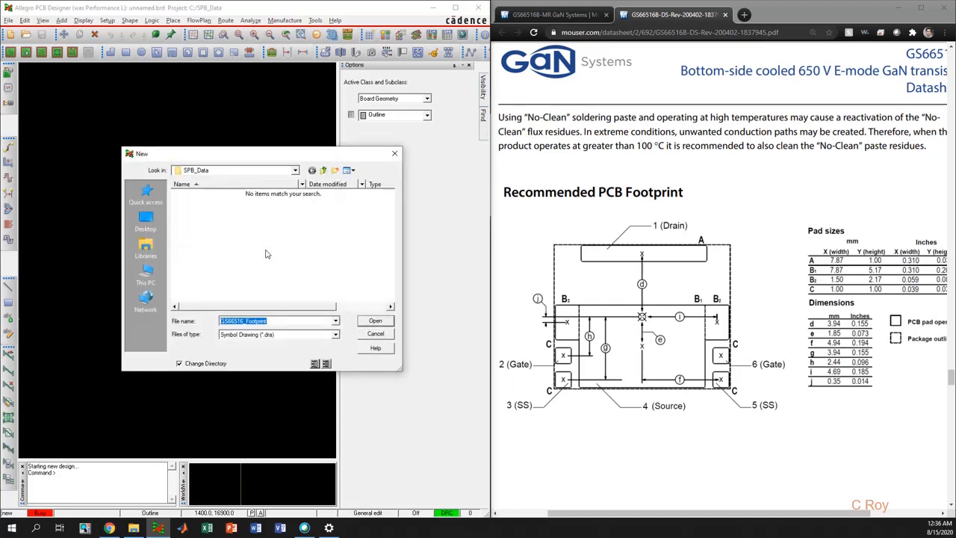
{"action": "left_click", "coordinate": [146, 248]}
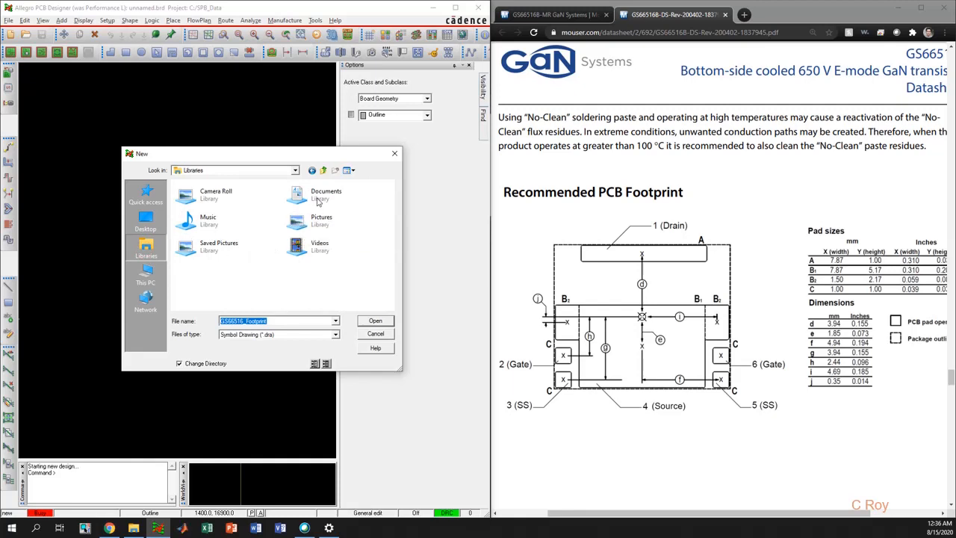
{"action": "double_click", "coordinate": [317, 203]}
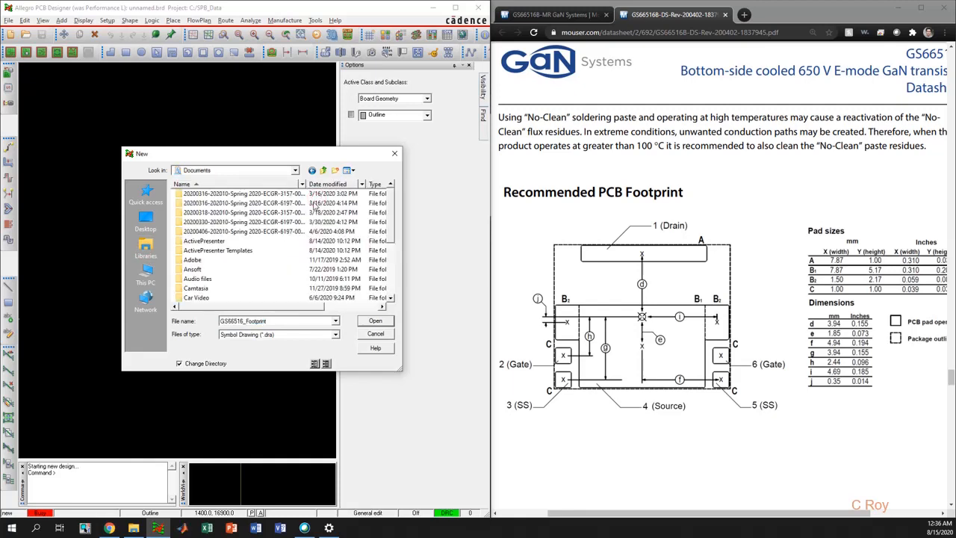
{"action": "scroll", "coordinate": [201, 281], "scroll_direction": "down", "scroll_amount": 1}
{"action": "double_click", "coordinate": [203, 279]}
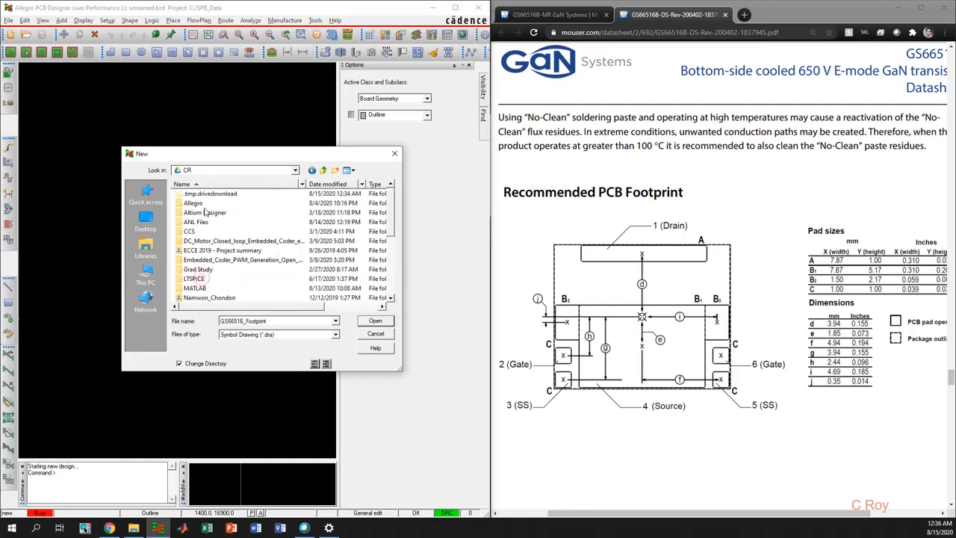
{"action": "double_click", "coordinate": [208, 206]}
{"action": "double_click", "coordinate": [213, 215]}
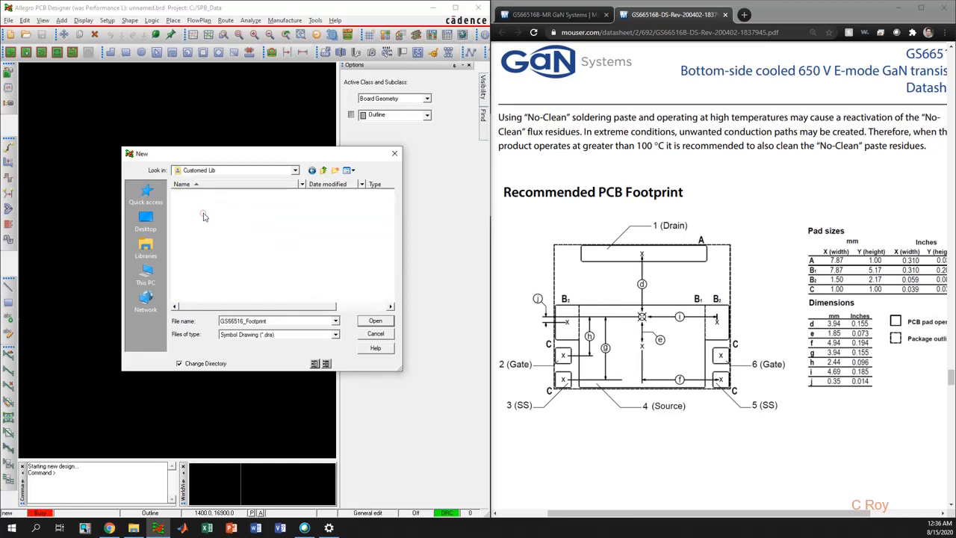
{"action": "left_click", "coordinate": [375, 321]}
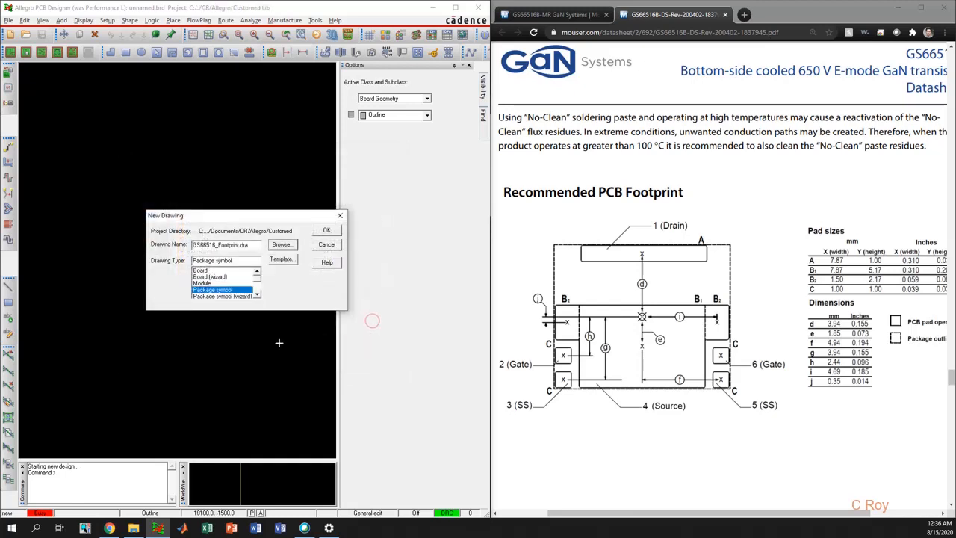
{"action": "left_click", "coordinate": [328, 232]}
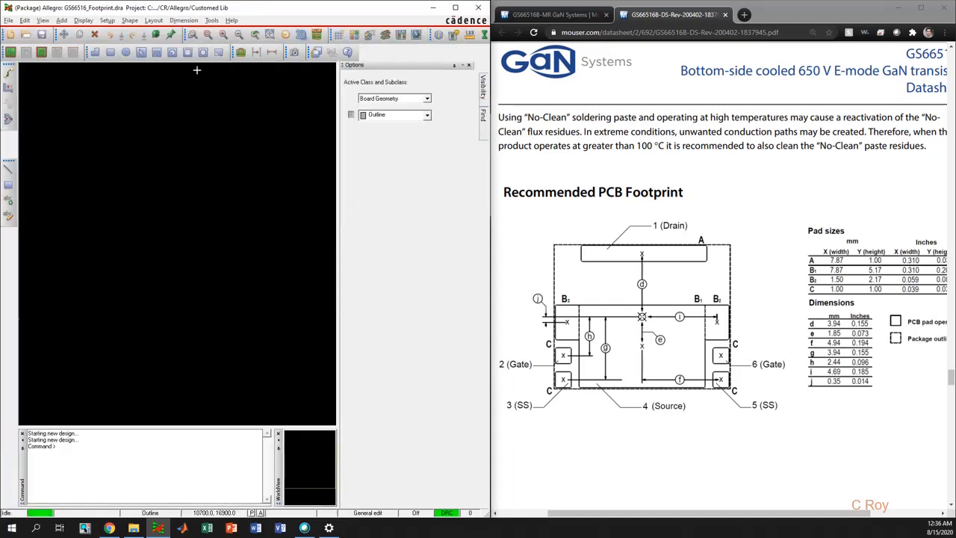
Step: Turn on the grid display for the footprint drawing
{"action": "left_click", "coordinate": [109, 21]}
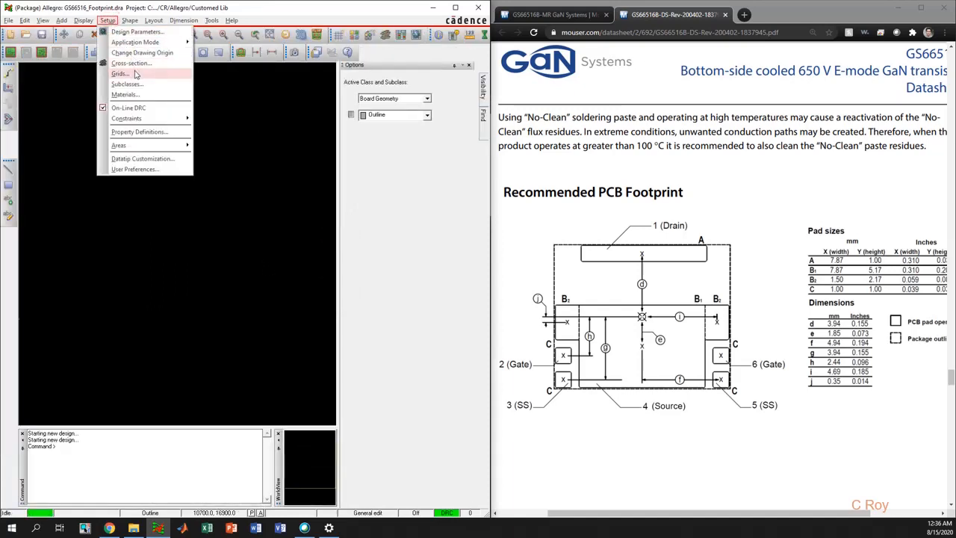
{"action": "left_click", "coordinate": [134, 73]}
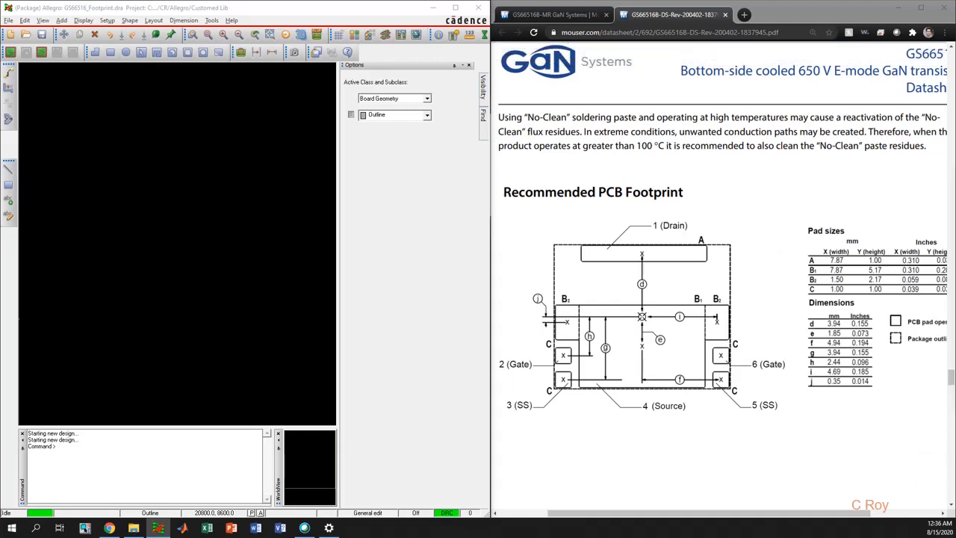
{"action": "left_click_drag", "start_coordinate": [503, 158], "coordinate": [277, 106]}
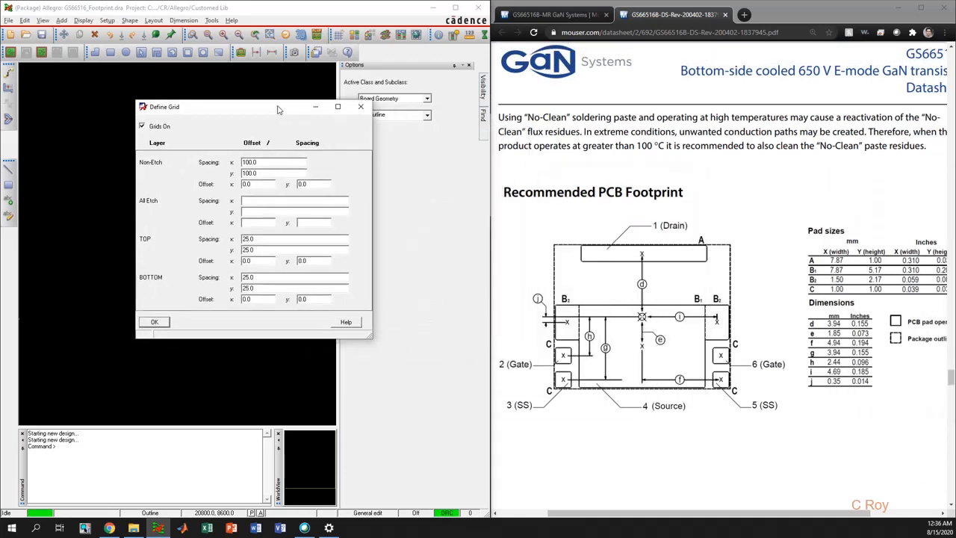
{"action": "left_click", "coordinate": [142, 126]}
{"action": "left_click", "coordinate": [153, 321]}
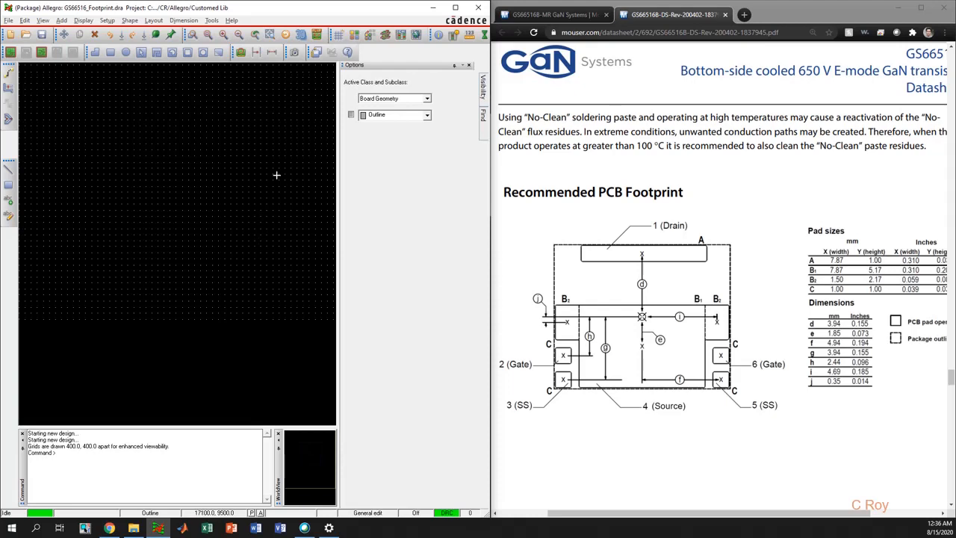
Step: In the design parameters, set the drawing extents' Left X and Lower Y to -2000 mils
{"action": "left_click", "coordinate": [108, 22]}
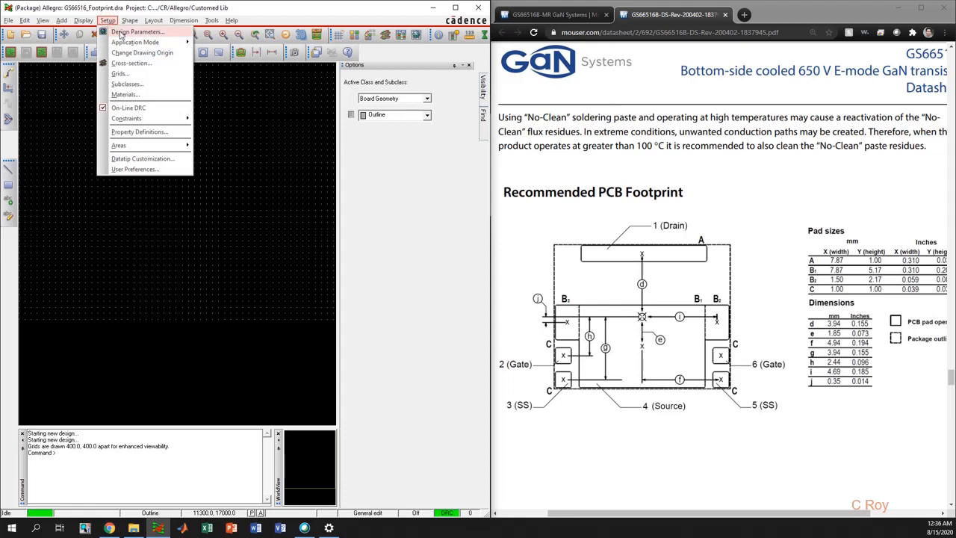
{"action": "left_click", "coordinate": [123, 32]}
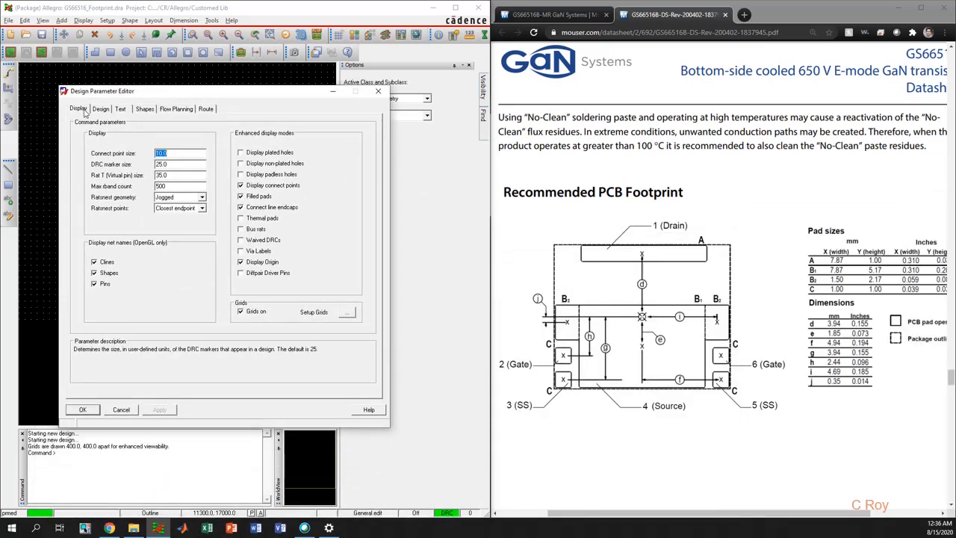
{"action": "left_click", "coordinate": [82, 110]}
{"action": "left_click", "coordinate": [104, 109]}
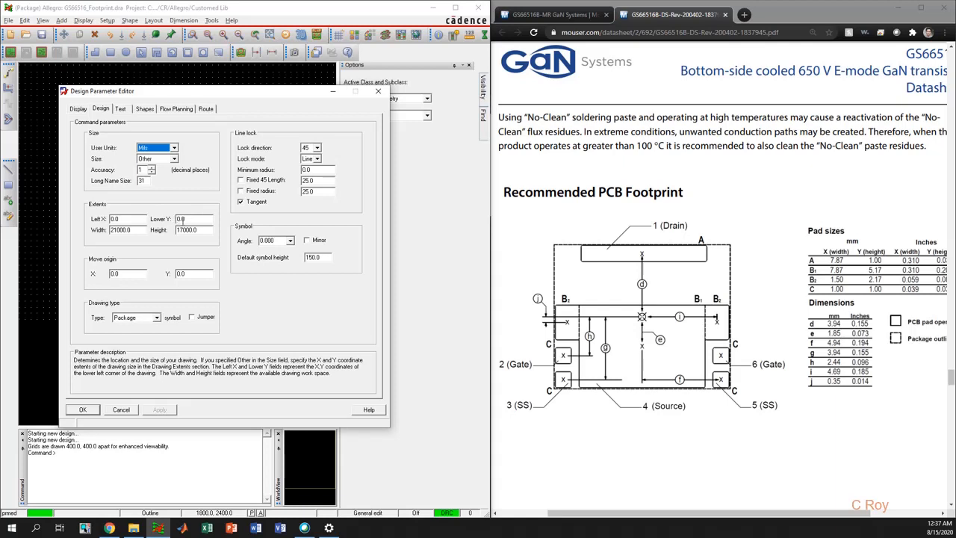
{"action": "double_click", "coordinate": [187, 218]}
{"action": "double_click", "coordinate": [127, 219]}
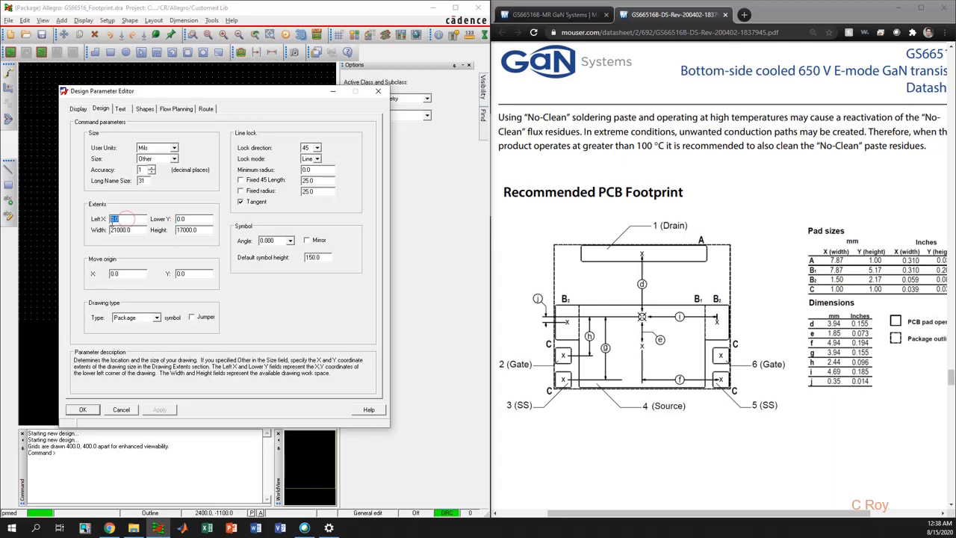
{"action": "type", "text": "2000"}
{"action": "left_click", "coordinate": [110, 219]}
{"action": "type", "text": "-"}
{"action": "key", "text": "Tab"}
{"action": "type", "text": "-2000"}
Step: Set the drawing extents' width and height to 4000 mils and apply the design parameters
{"action": "double_click", "coordinate": [200, 229]}
{"action": "type", "text": "4"}
{"action": "left_click_drag", "start_coordinate": [136, 229], "coordinate": [106, 237]}
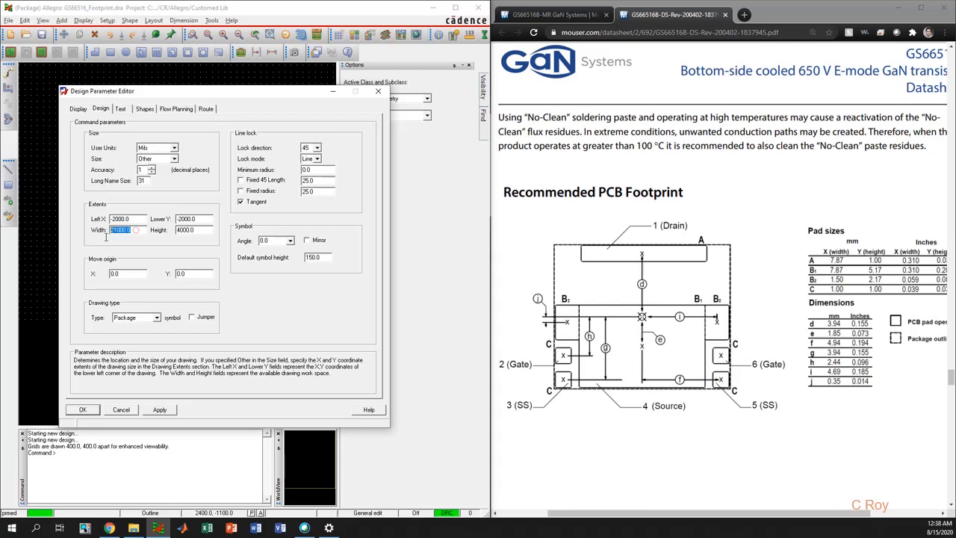
{"action": "type", "text": "4000"}
{"action": "left_click", "coordinate": [160, 410]}
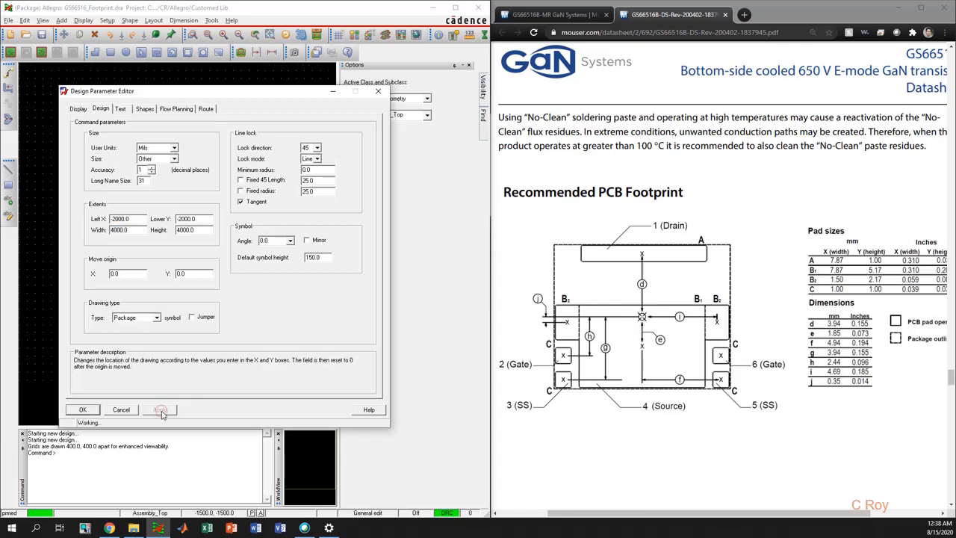
{"action": "left_click", "coordinate": [83, 411]}
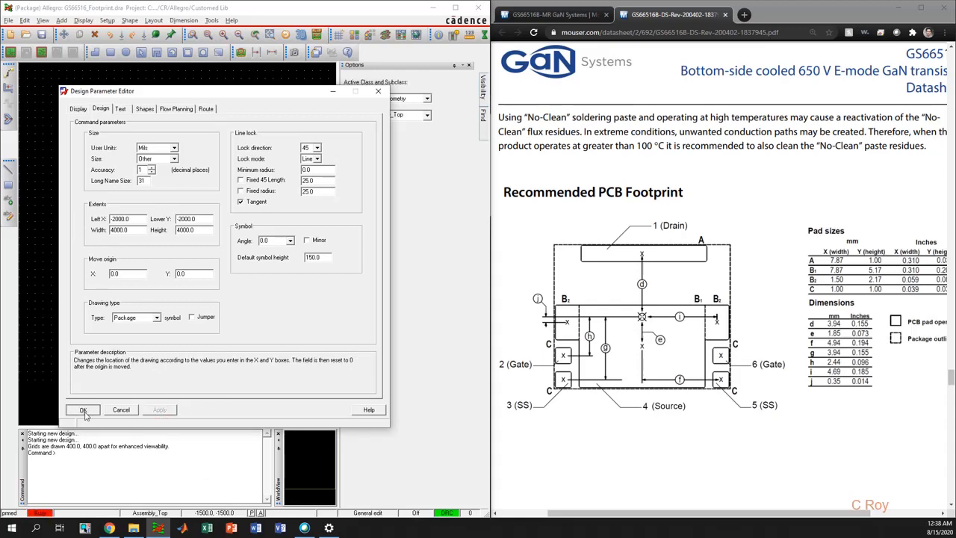
Step: Start adding pins to the footprint around the drawing origin
{"action": "scroll", "coordinate": [174, 227], "scroll_direction": "up", "scroll_amount": 2}
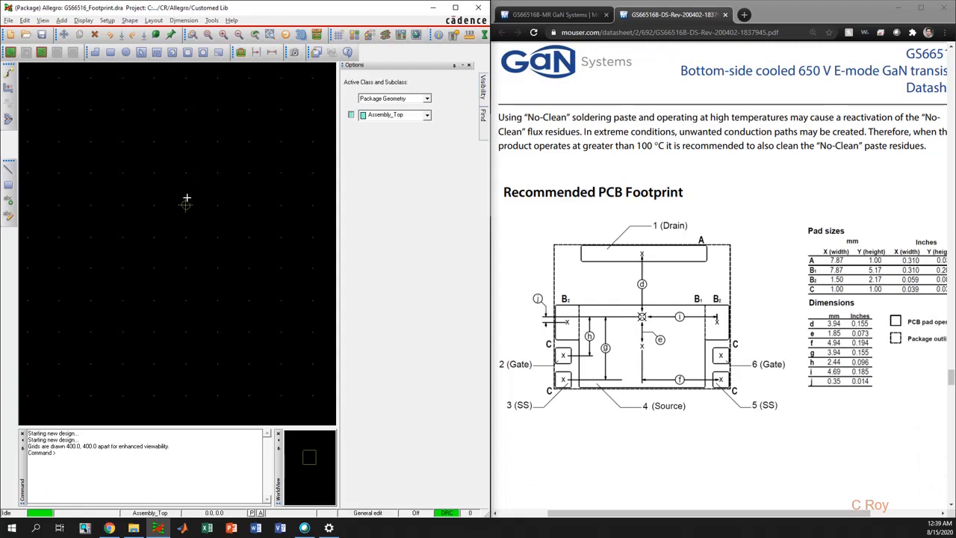
{"action": "left_click", "coordinate": [152, 20]}
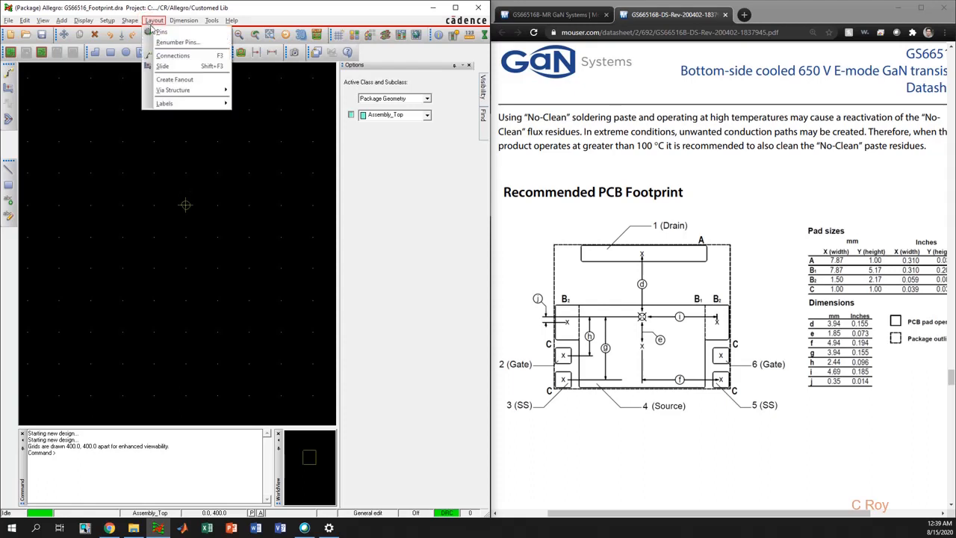
{"action": "left_click", "coordinate": [160, 33]}
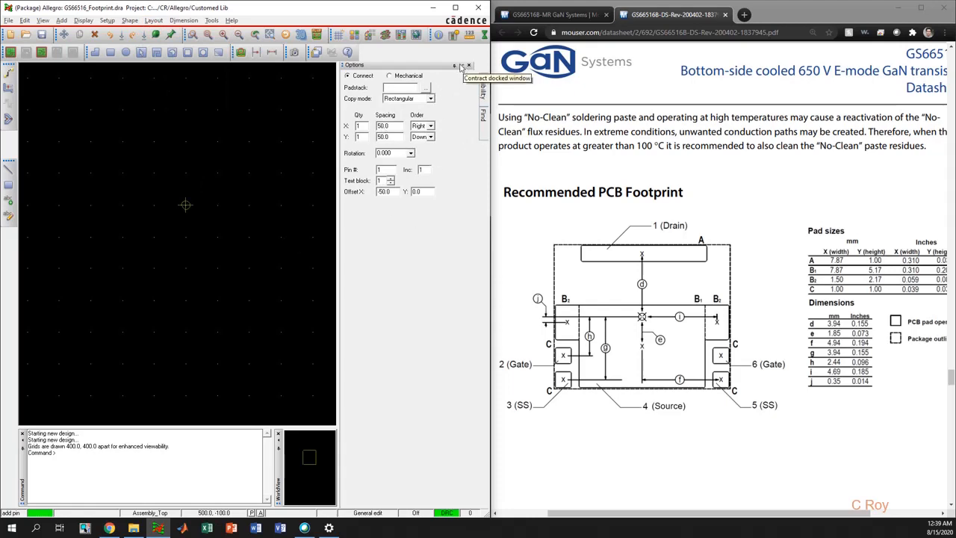
Step: Close the Options window, restore it, and try collapsing it before docking it again
{"action": "left_click", "coordinate": [460, 68]}
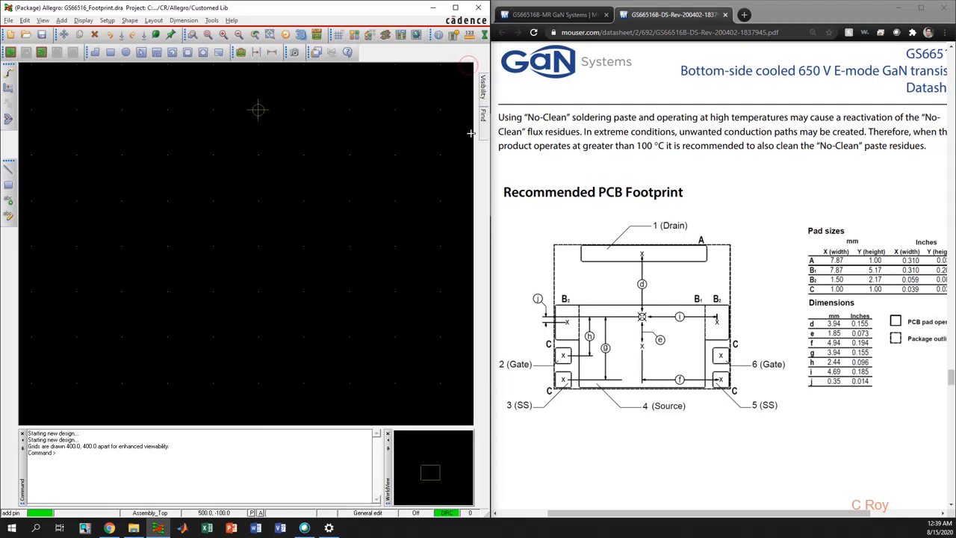
{"action": "left_click", "coordinate": [414, 118]}
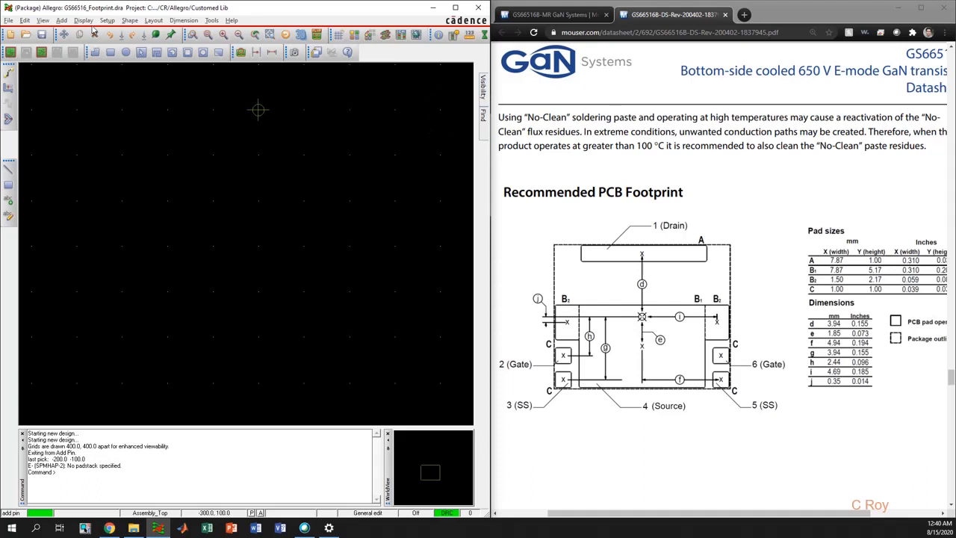
{"action": "left_click", "coordinate": [43, 20]}
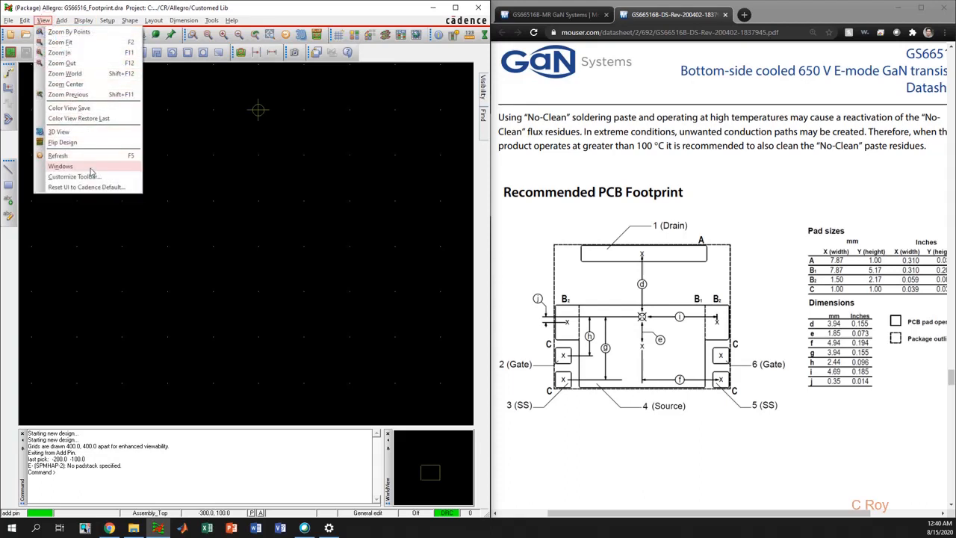
{"action": "mouse_move", "coordinate": [91, 170]}
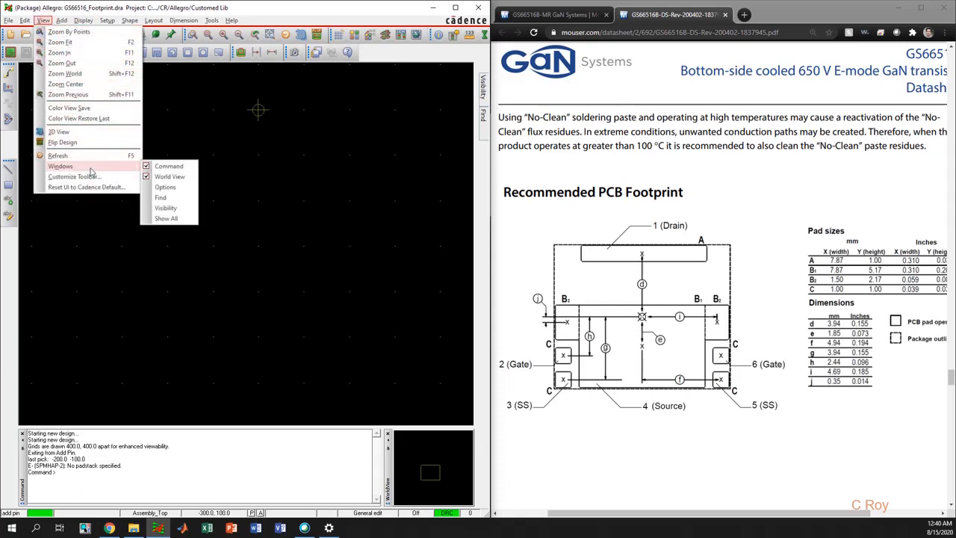
{"action": "left_click", "coordinate": [165, 186]}
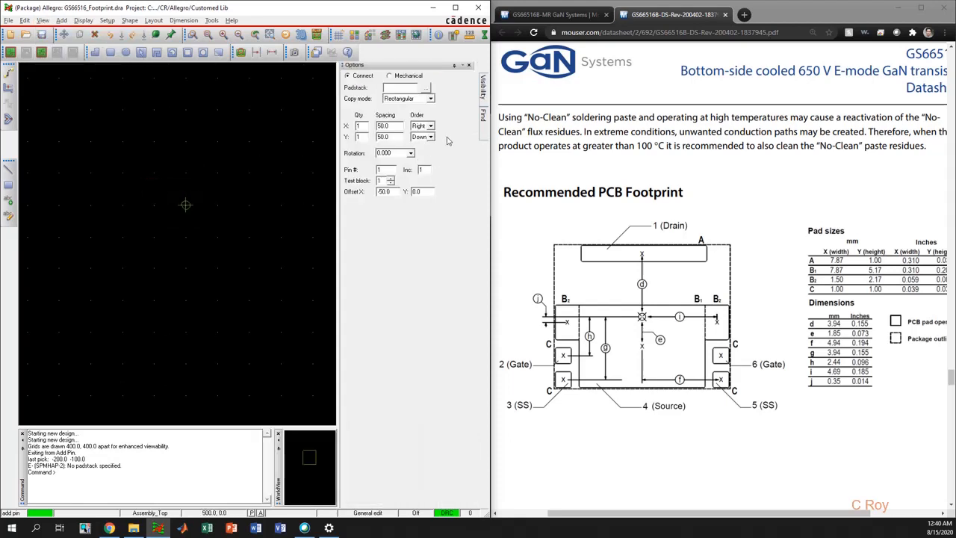
{"action": "left_click", "coordinate": [456, 67]}
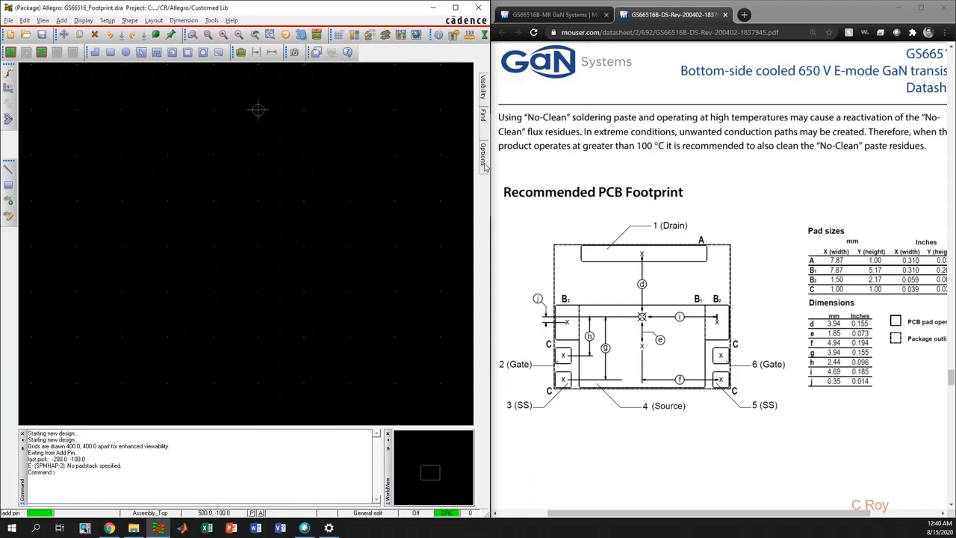
{"action": "mouse_move", "coordinate": [485, 161]}
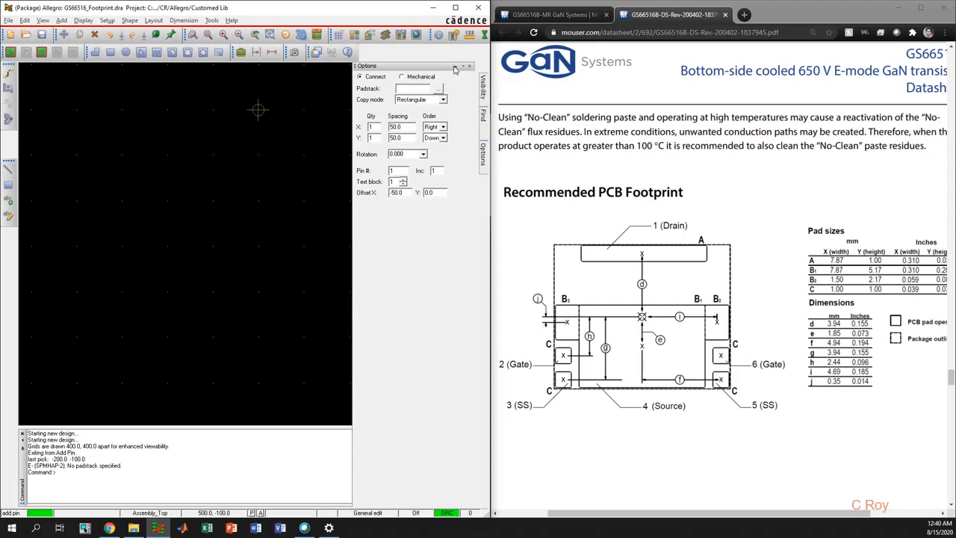
{"action": "left_click", "coordinate": [454, 67]}
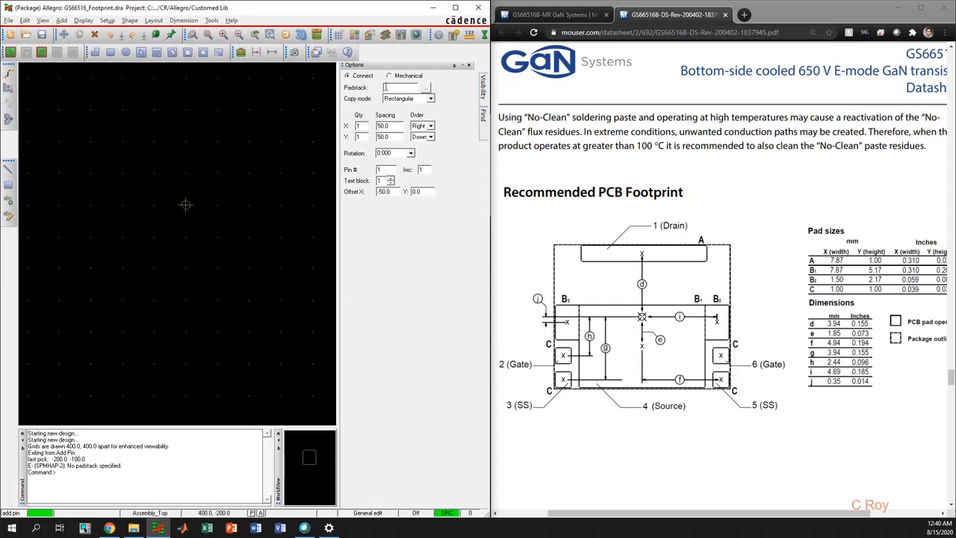
Step: Select the Gs66516_Drain padstack and place pin 1 at coordinates 0, 155
{"action": "left_click", "coordinate": [426, 87]}
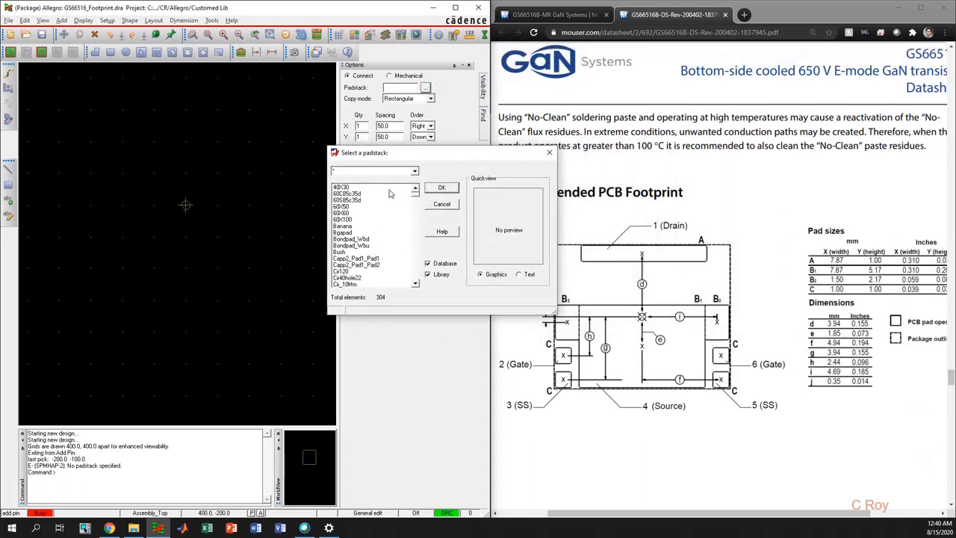
{"action": "scroll", "coordinate": [386, 221], "scroll_direction": "down", "scroll_amount": 7}
{"action": "scroll", "coordinate": [387, 221], "scroll_direction": "down", "scroll_amount": 1}
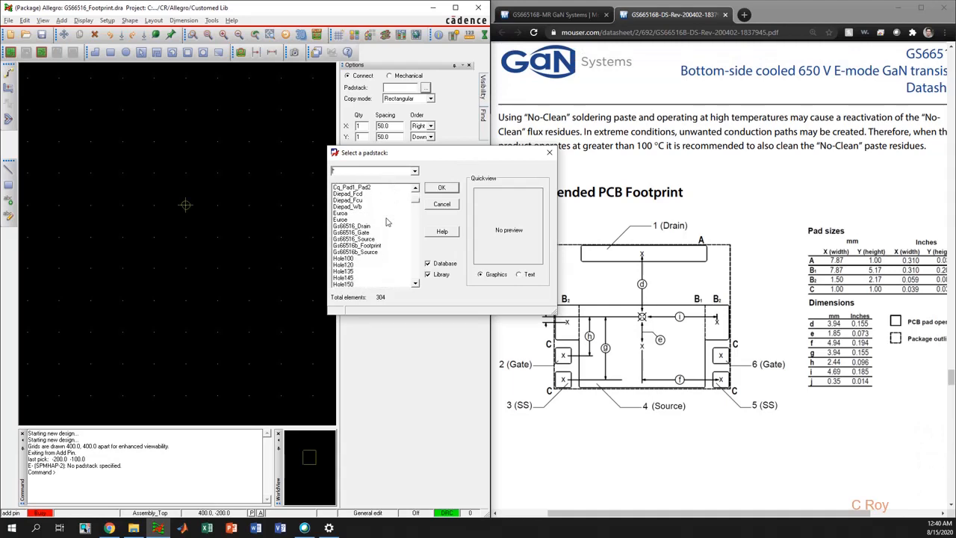
{"action": "left_click", "coordinate": [361, 226]}
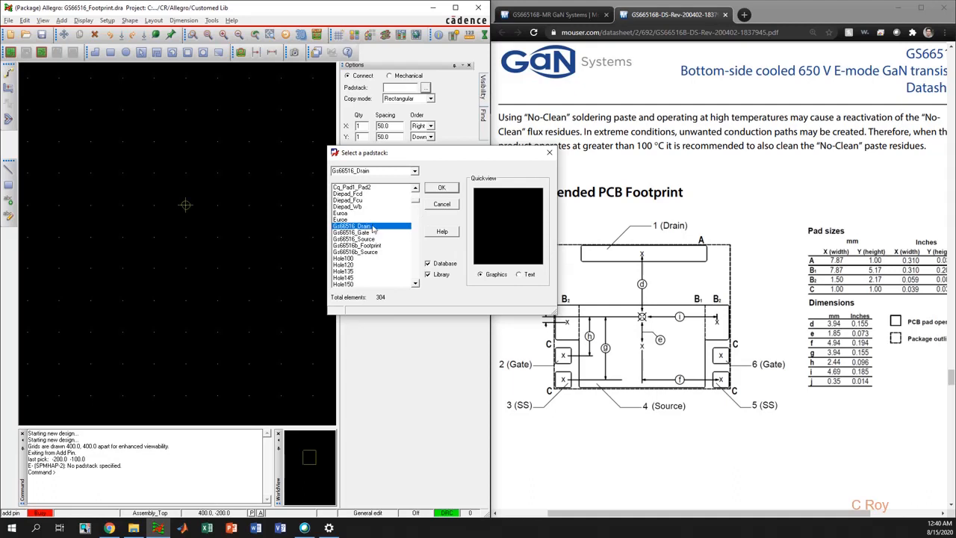
{"action": "left_click", "coordinate": [441, 188]}
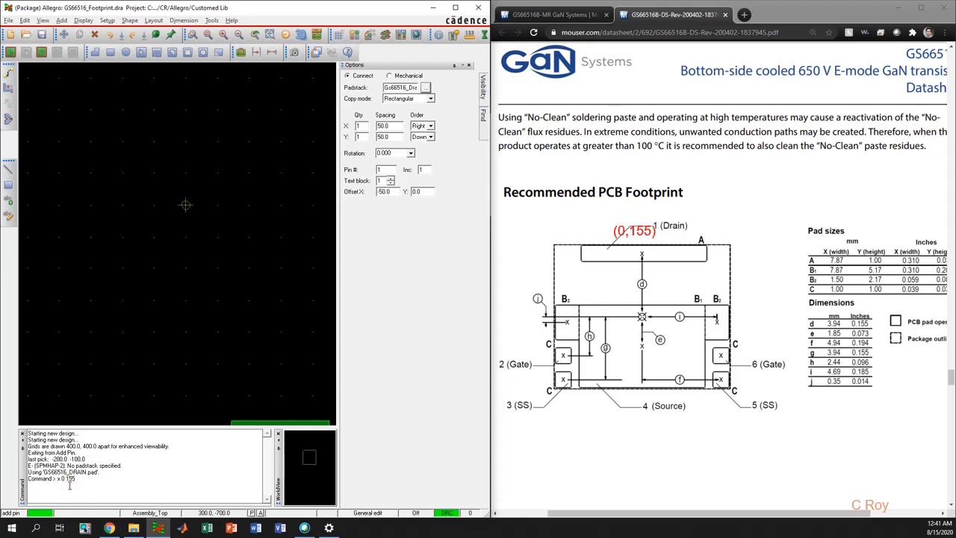
{"action": "key", "text": "Return"}
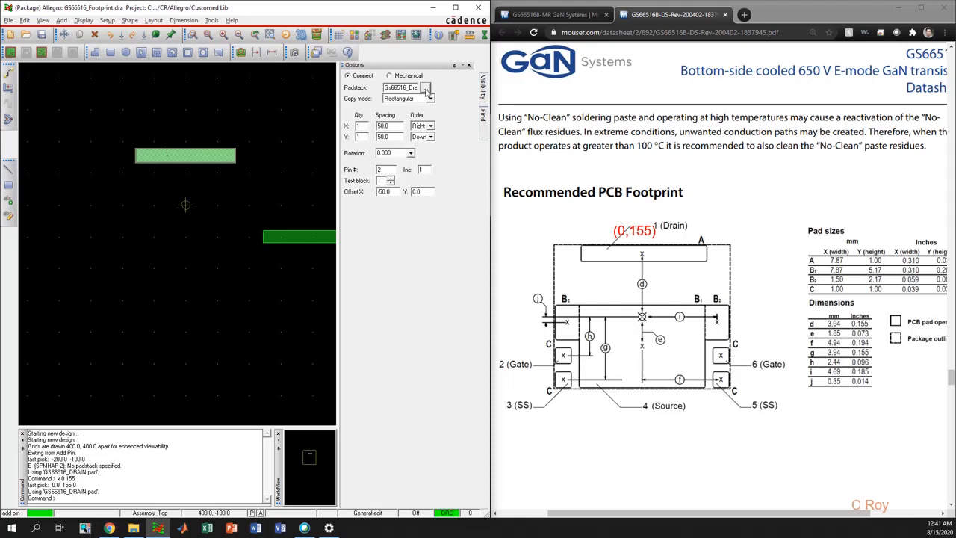
Step: Select the Gs66516_Gate padstack and place pin 2 at coordinates -194, -96 and pin 3 at -194, -155
{"action": "left_click", "coordinate": [424, 87]}
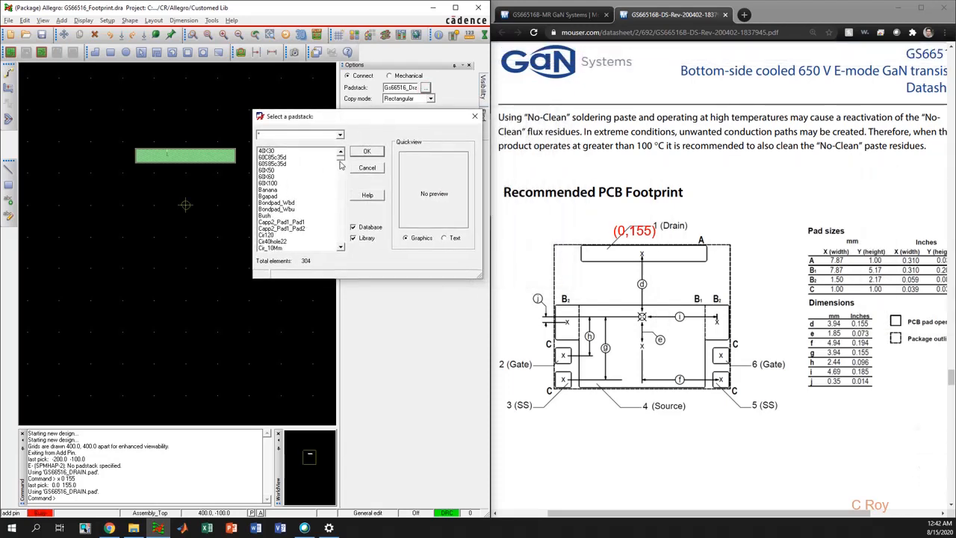
{"action": "left_click_drag", "start_coordinate": [340, 158], "coordinate": [339, 168]}
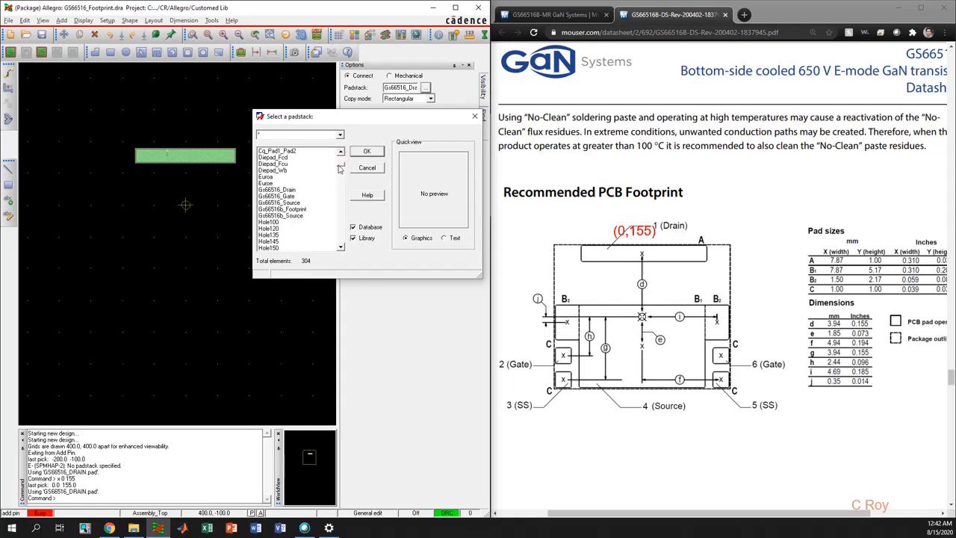
{"action": "left_click", "coordinate": [291, 196]}
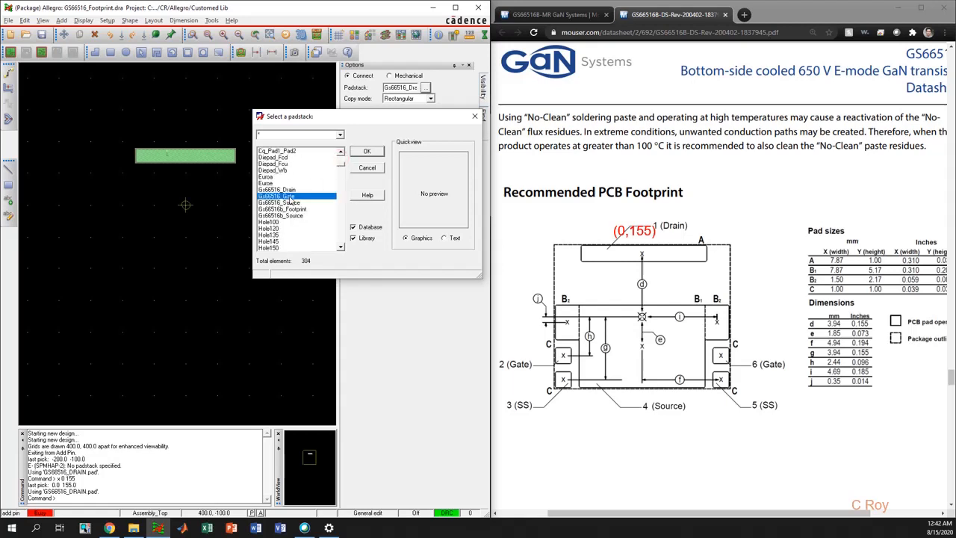
{"action": "left_click", "coordinate": [367, 152]}
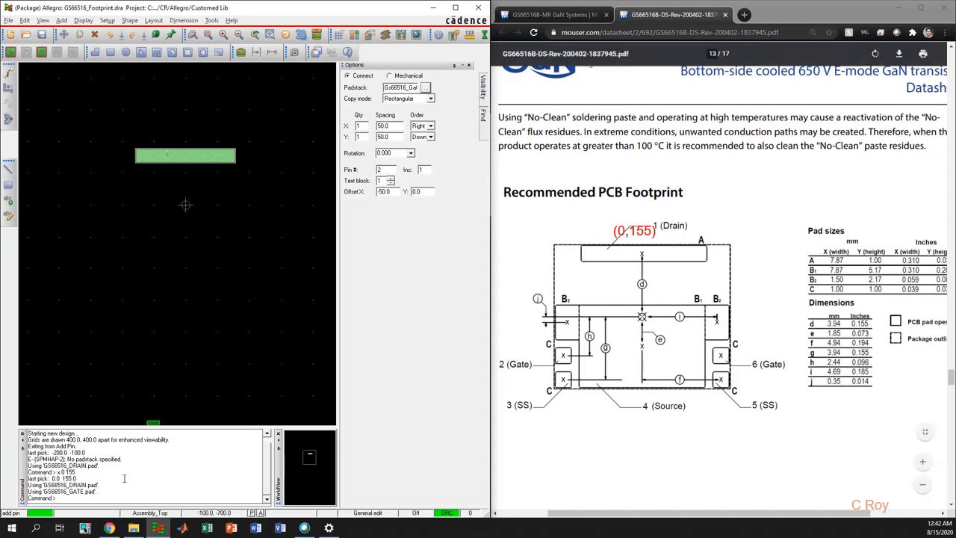
{"action": "left_click", "coordinate": [78, 502]}
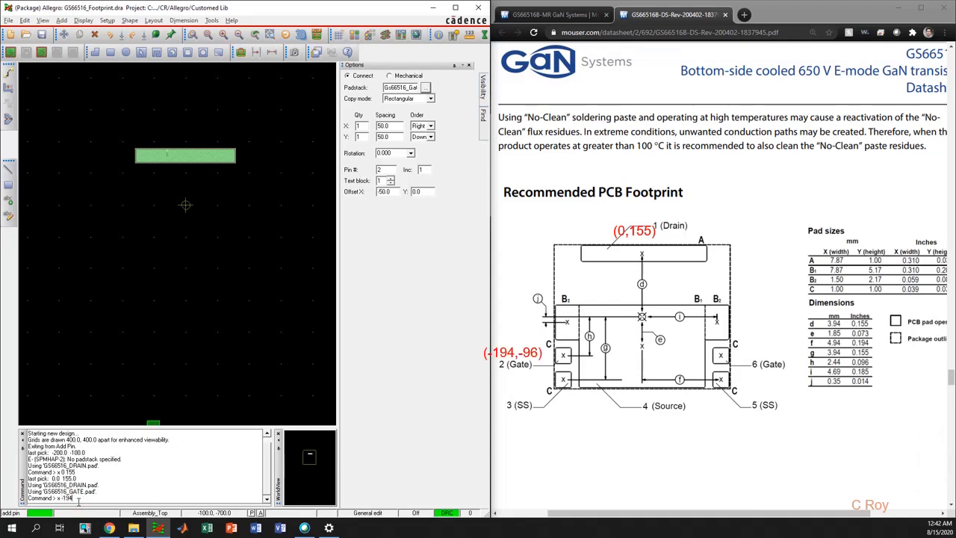
{"action": "type", "text": "x -194 -96"}
{"action": "key", "text": "Return"}
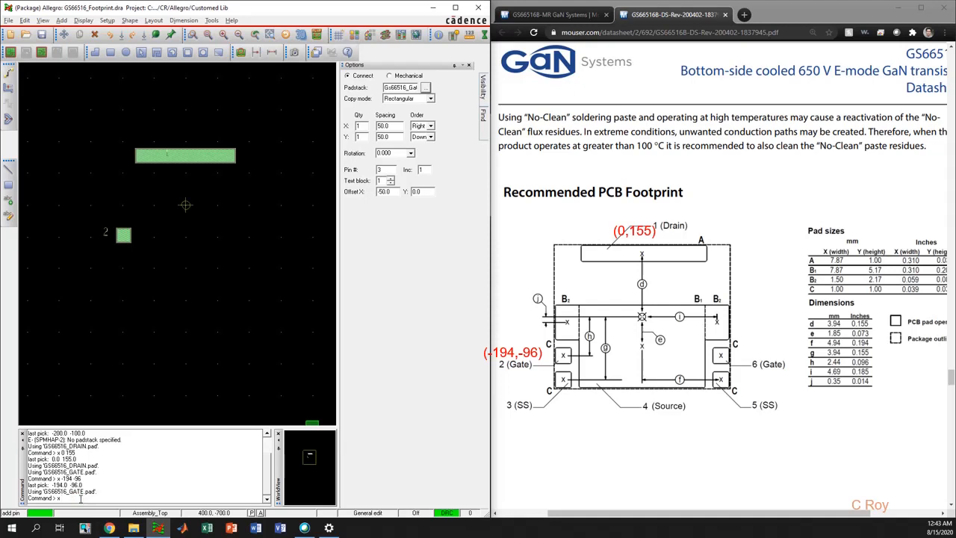
{"action": "type", "text": "-194 -155"}
{"action": "key", "text": "Return"}
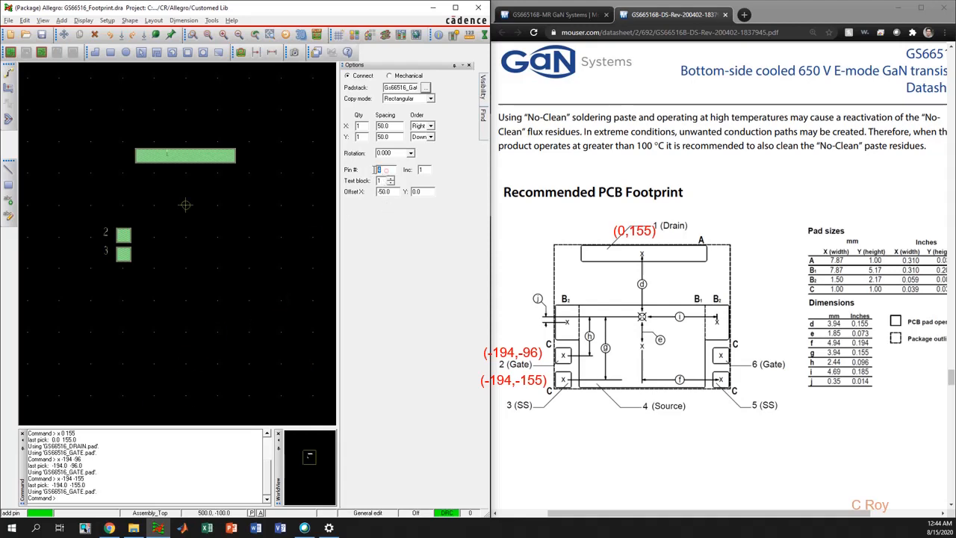
Step: Set the pin number to 5 and place pin 5 at coordinates 194, -155 and pin 6 at 194, -96
{"action": "double_click", "coordinate": [378, 169]}
{"action": "type", "text": "5"}
{"action": "type", "text": "x"}
{"action": "type", "text": " 194 -15"}
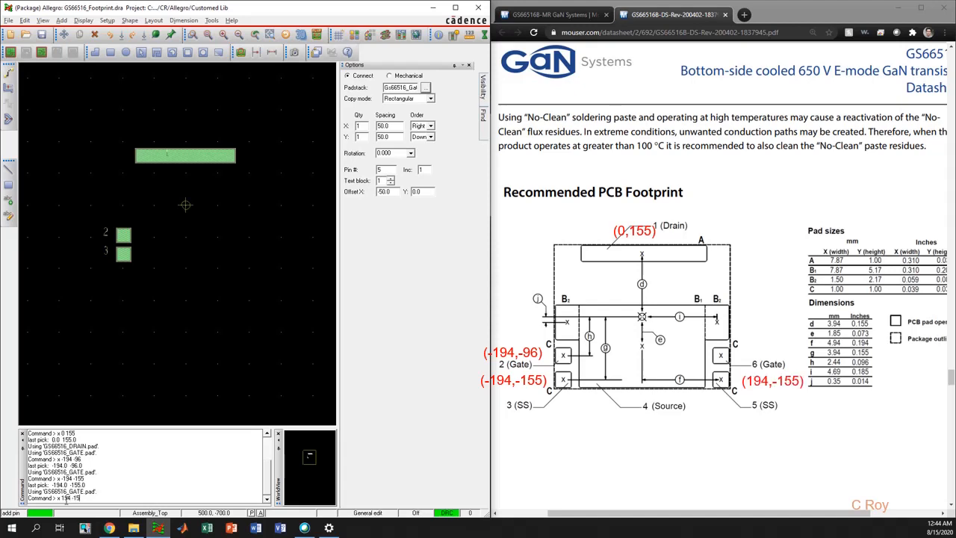
{"action": "type", "text": "5"}
{"action": "key", "text": "Return"}
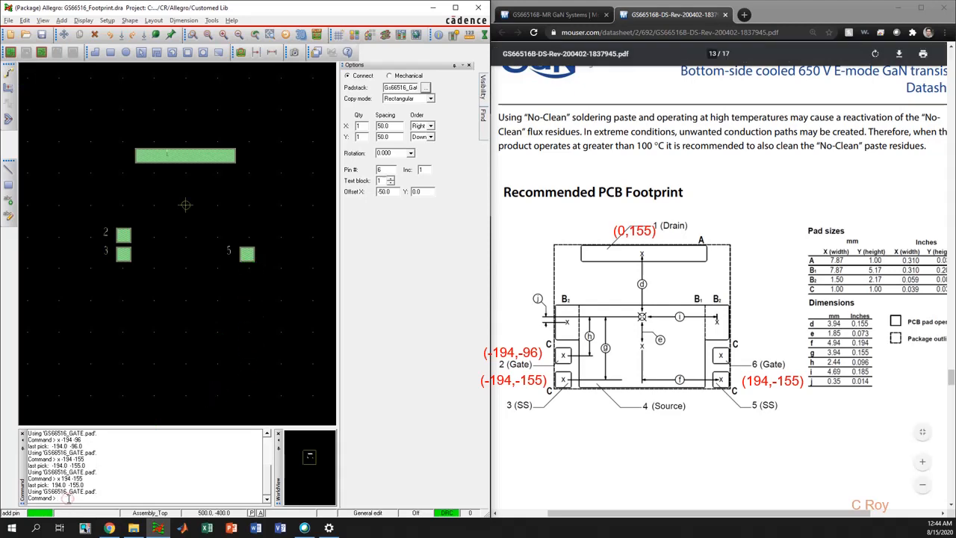
{"action": "type", "text": "x"}
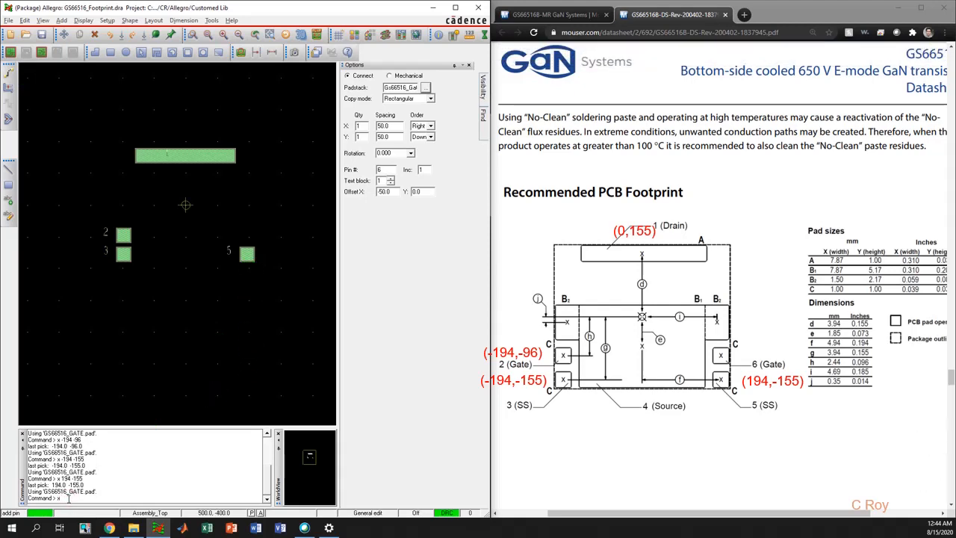
{"action": "type", "text": " 194 -96"}
{"action": "key", "text": "Return"}
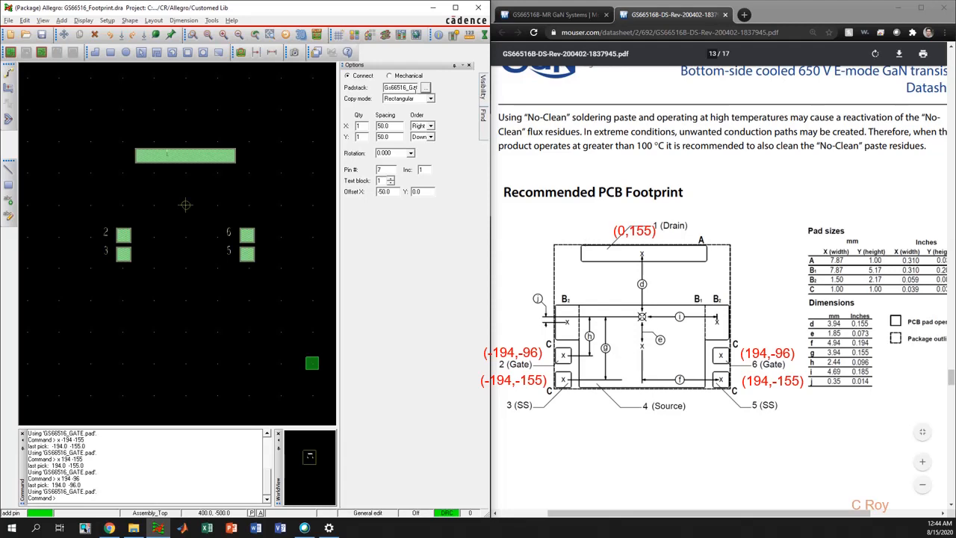
Step: Select the Gs66516_Source padstack and set the pin number to 4
{"action": "left_click", "coordinate": [425, 87]}
{"action": "left_click_drag", "start_coordinate": [413, 80], "coordinate": [375, 61]}
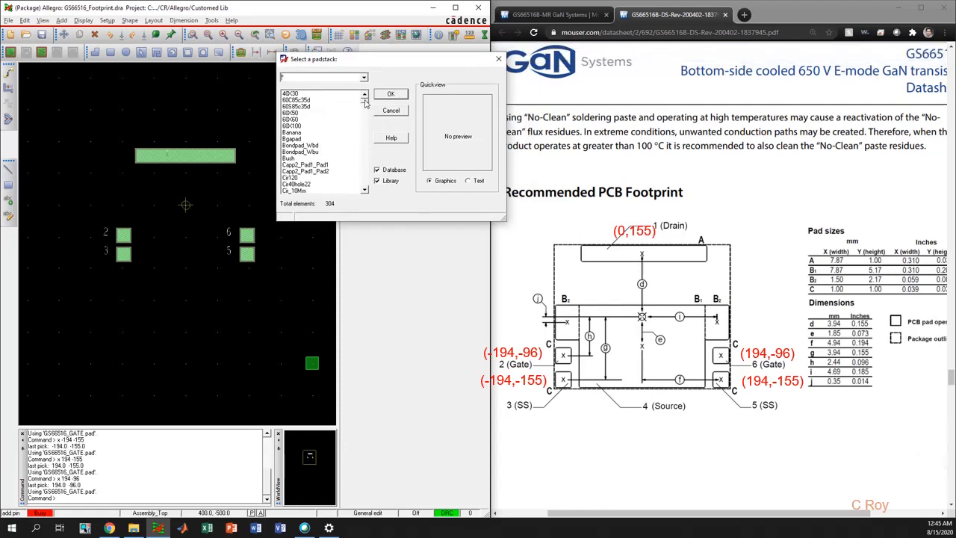
{"action": "left_click_drag", "start_coordinate": [364, 100], "coordinate": [365, 109]}
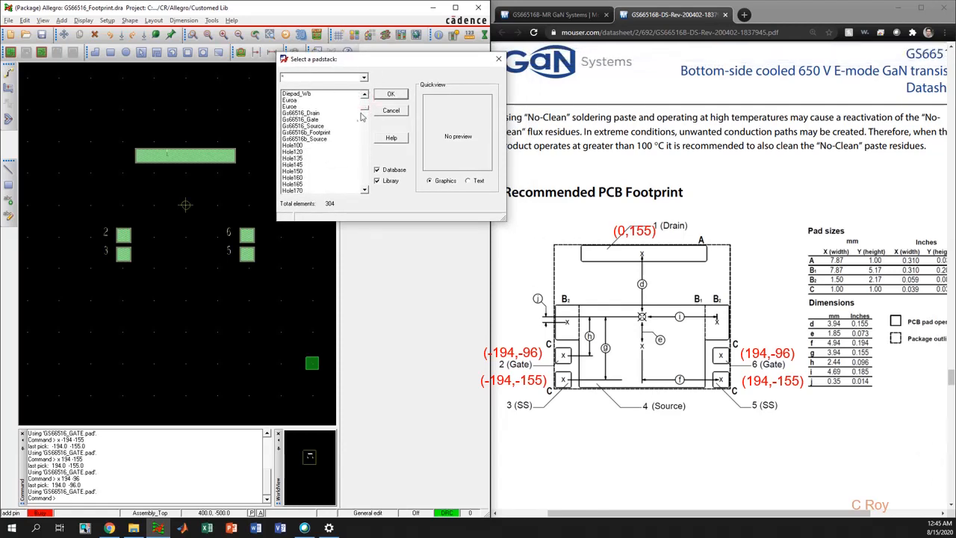
{"action": "left_click", "coordinate": [320, 127]}
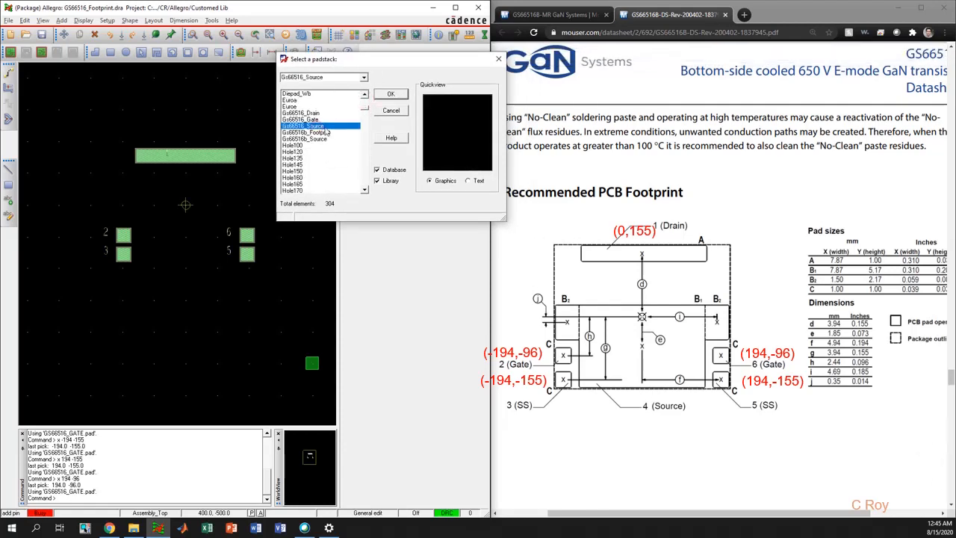
{"action": "left_click", "coordinate": [391, 95]}
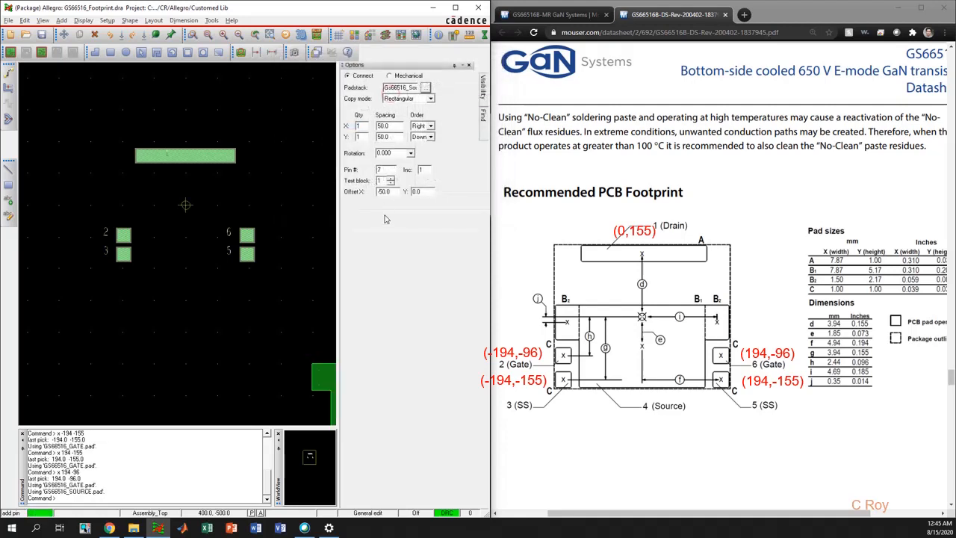
{"action": "double_click", "coordinate": [384, 170]}
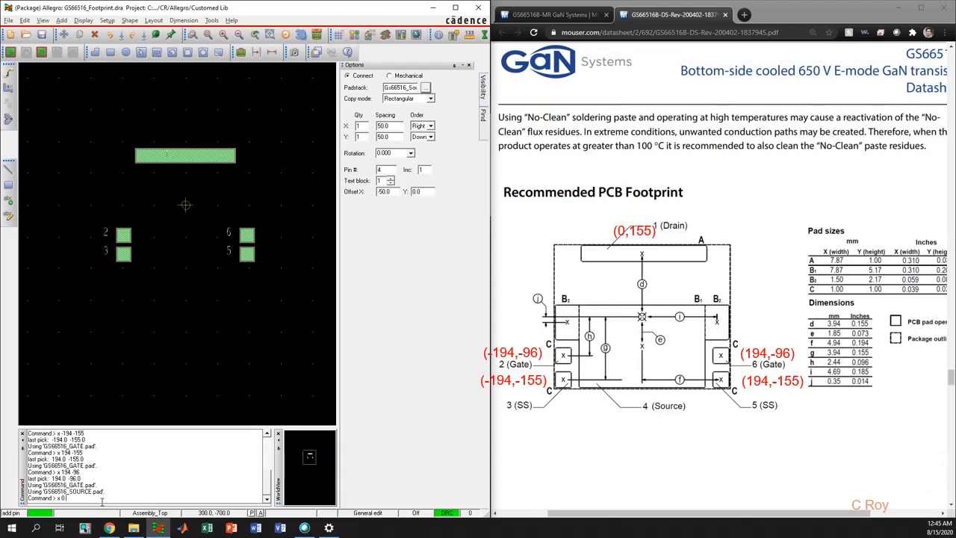
Step: Try to place source pin 4 at coordinates 0, -73
{"action": "type", "text": "-73"}
{"action": "key", "text": "Return"}
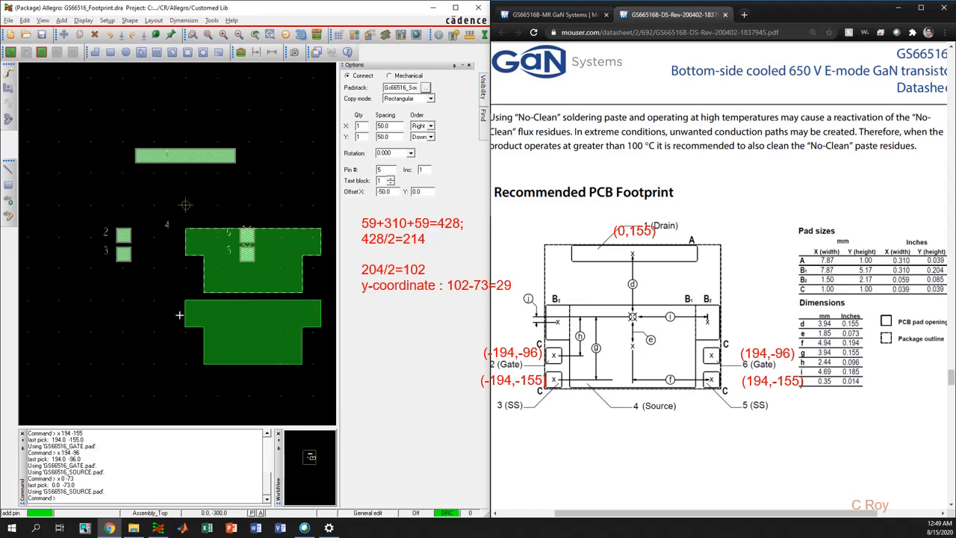
{"action": "right_click", "coordinate": [150, 317]}
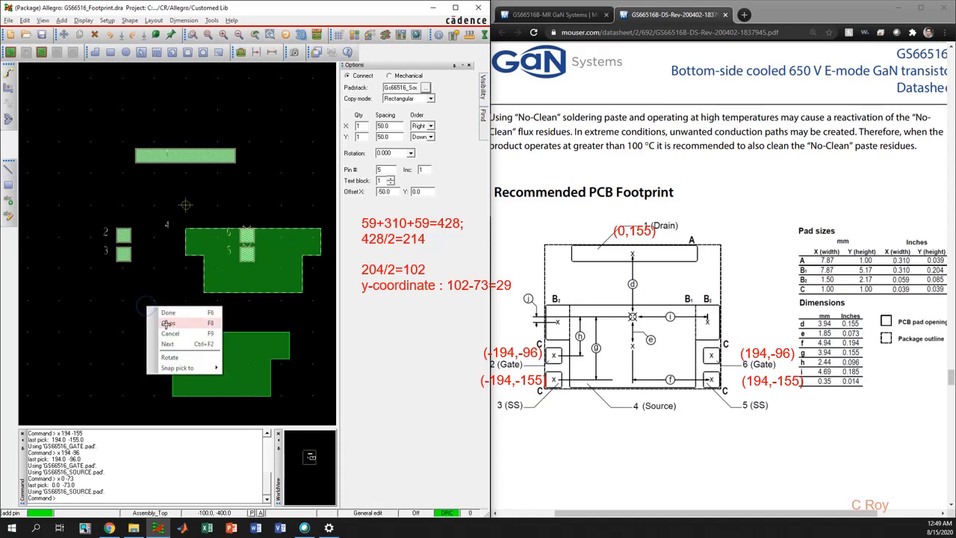
{"action": "left_click", "coordinate": [172, 334]}
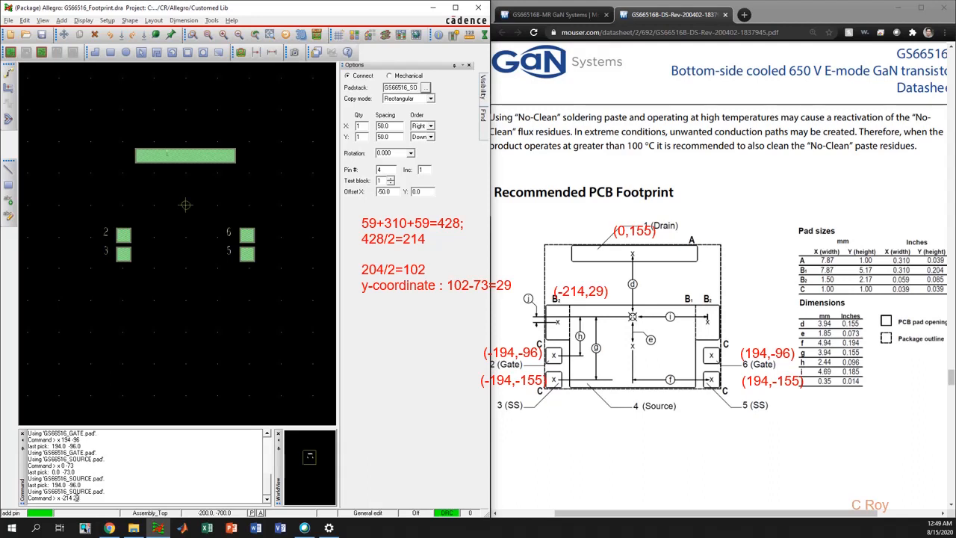
Step: Place source pin 4 at coordinates -214, 29 and finish adding pins
{"action": "key", "text": "Return"}
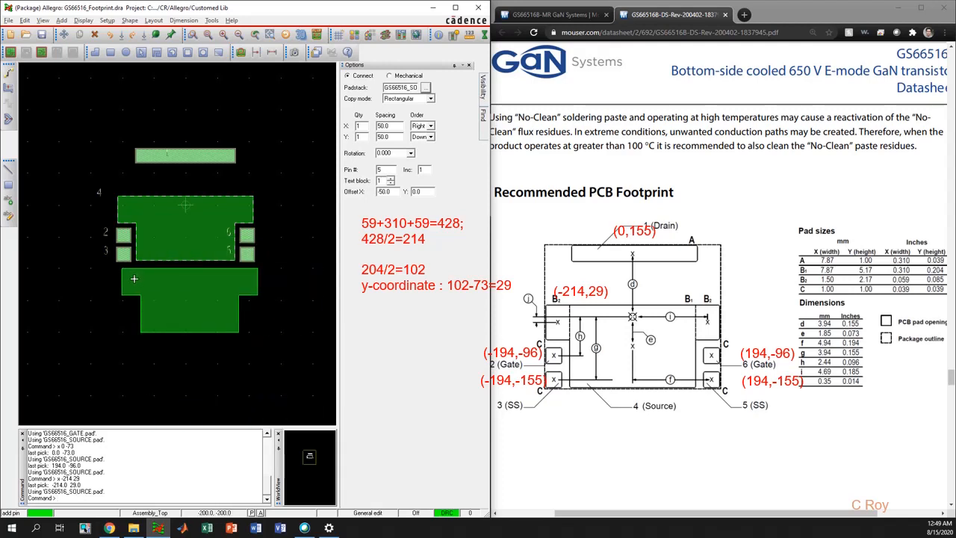
{"action": "right_click", "coordinate": [133, 278]}
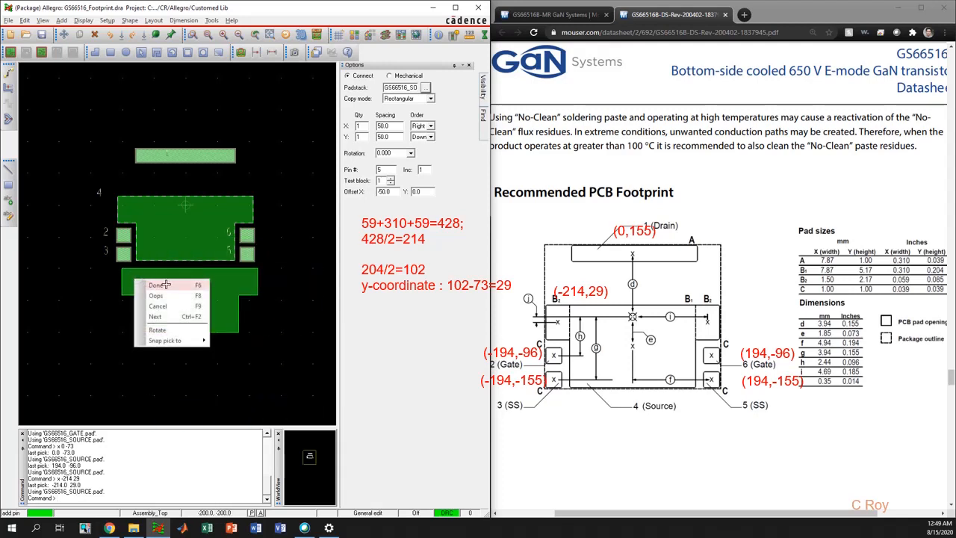
{"action": "left_click", "coordinate": [158, 285]}
{"action": "scroll", "coordinate": [113, 192], "scroll_direction": "up", "scroll_amount": 2}
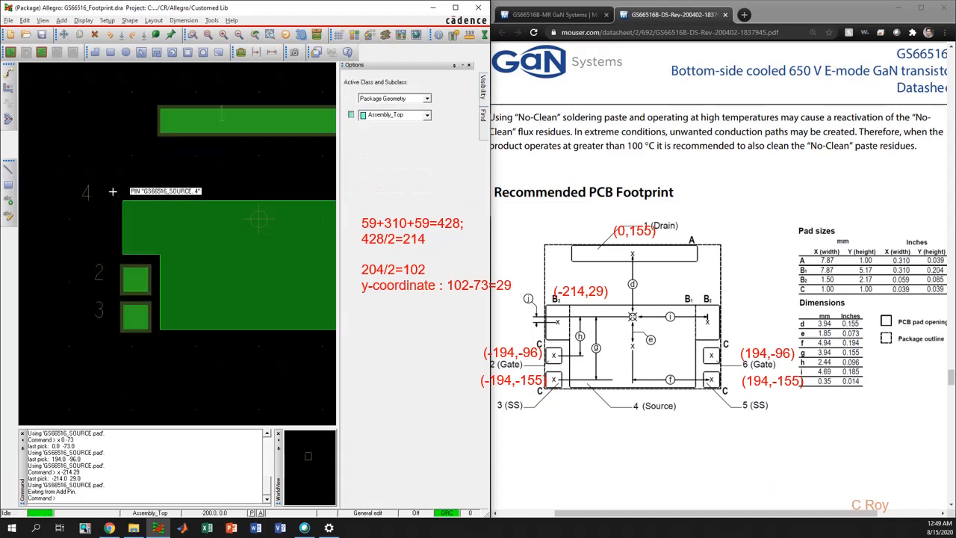
{"action": "scroll", "coordinate": [118, 224], "scroll_direction": "down", "scroll_amount": 2}
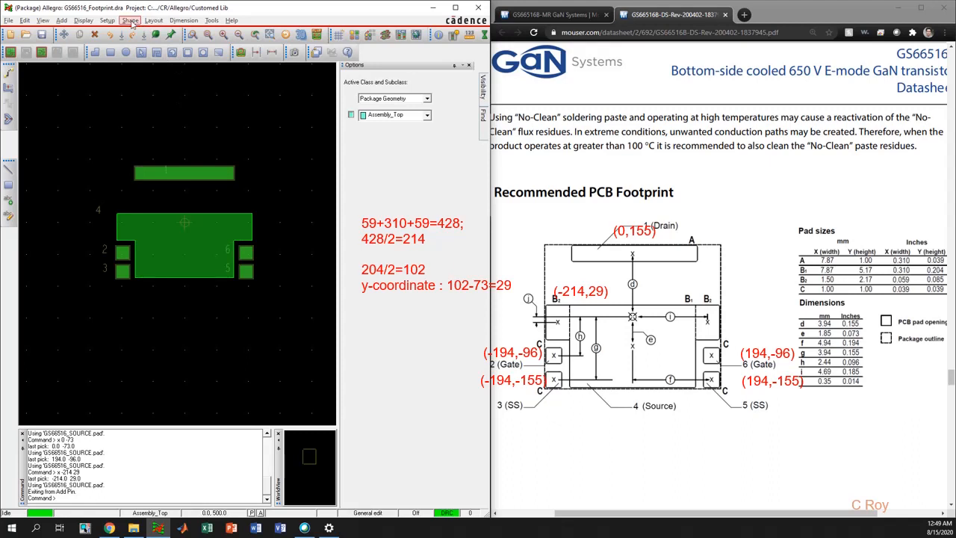
Step: Add the reference designator label Q* on Silkscreen_Top with text block 2 below the source pad, at about -100, -300
{"action": "left_click", "coordinate": [153, 20]}
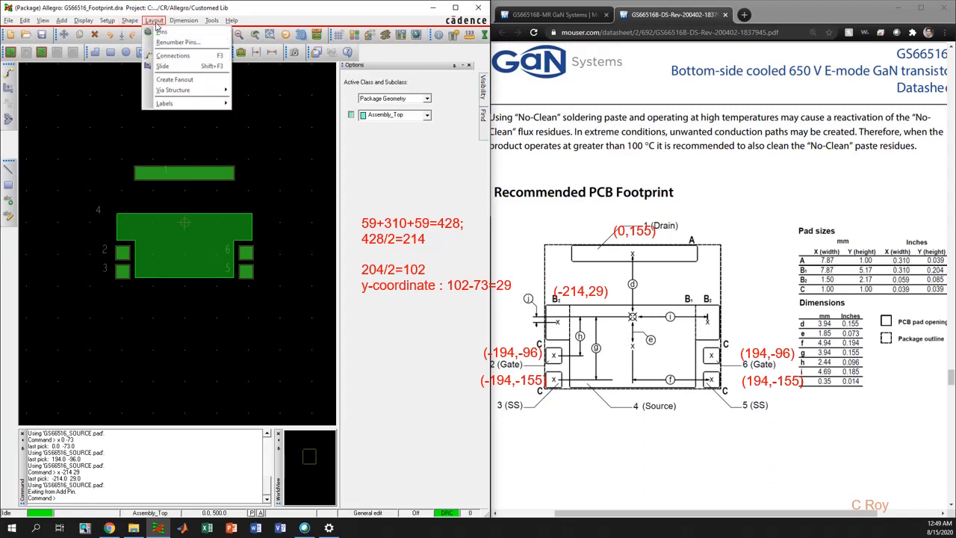
{"action": "mouse_move", "coordinate": [199, 105]}
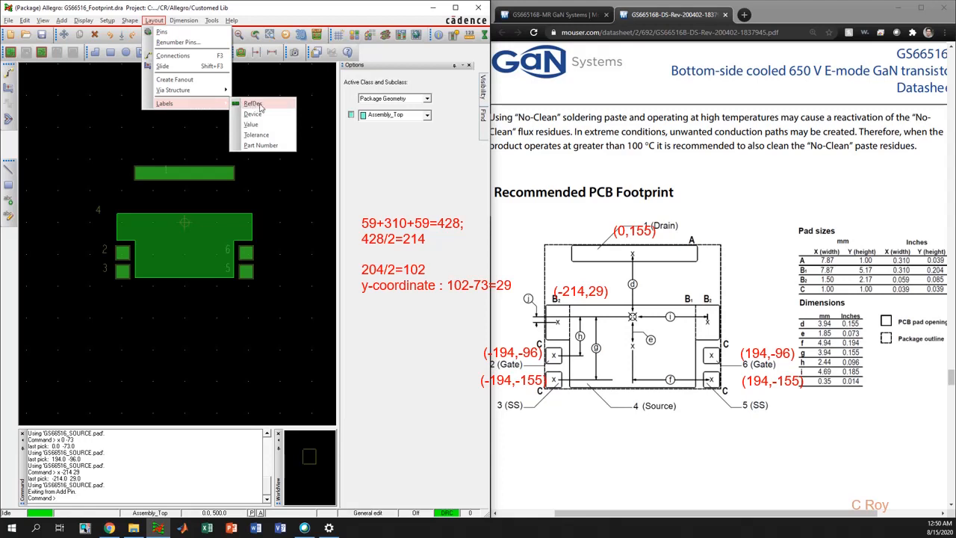
{"action": "left_click", "coordinate": [254, 104]}
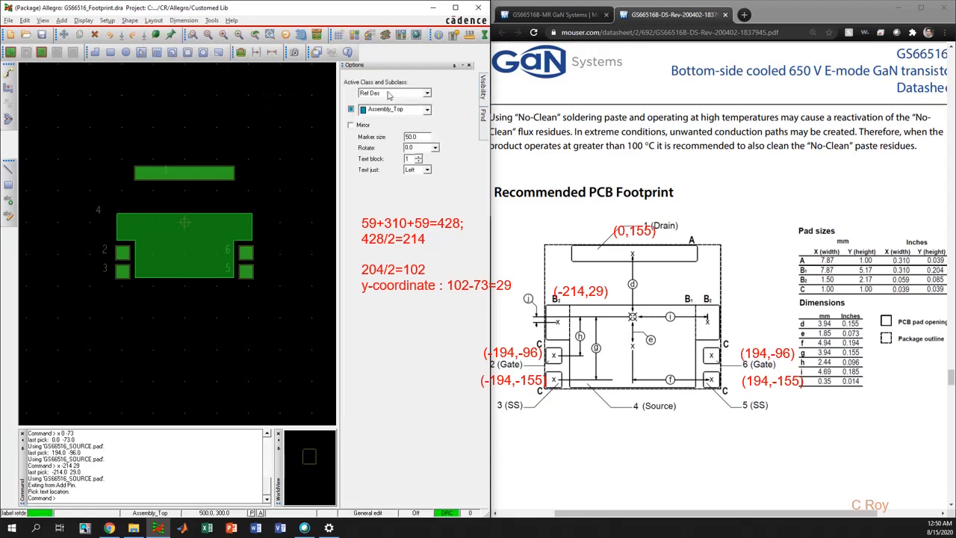
{"action": "left_click", "coordinate": [396, 111]}
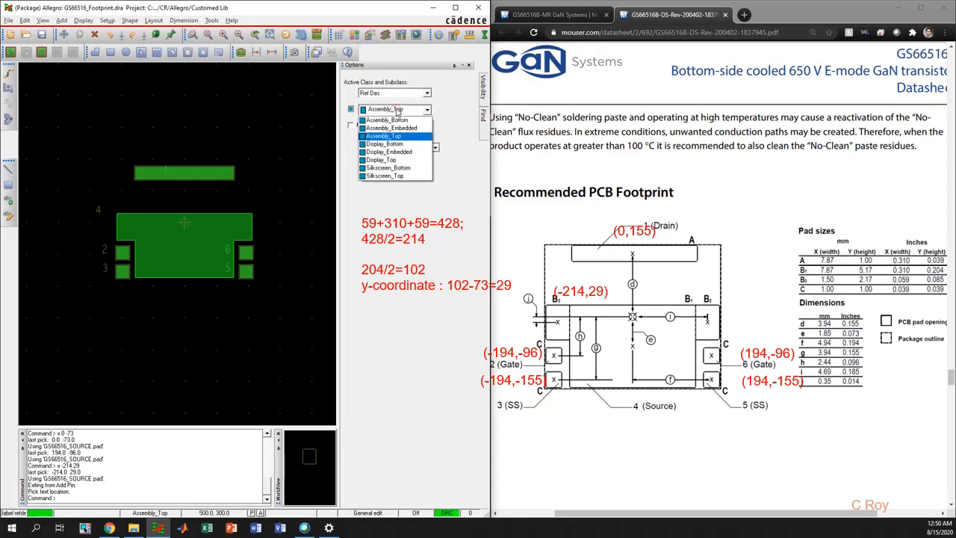
{"action": "left_click", "coordinate": [401, 176]}
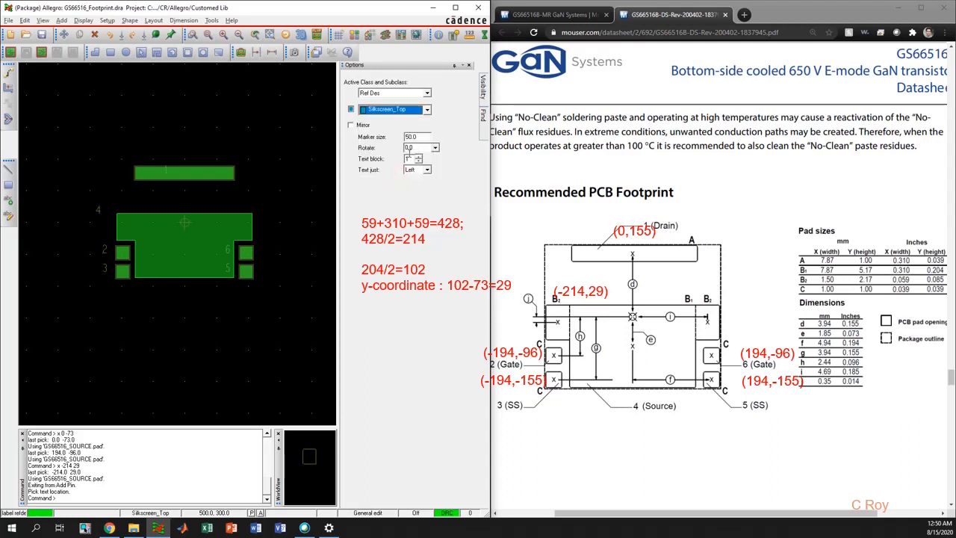
{"action": "left_click", "coordinate": [417, 159]}
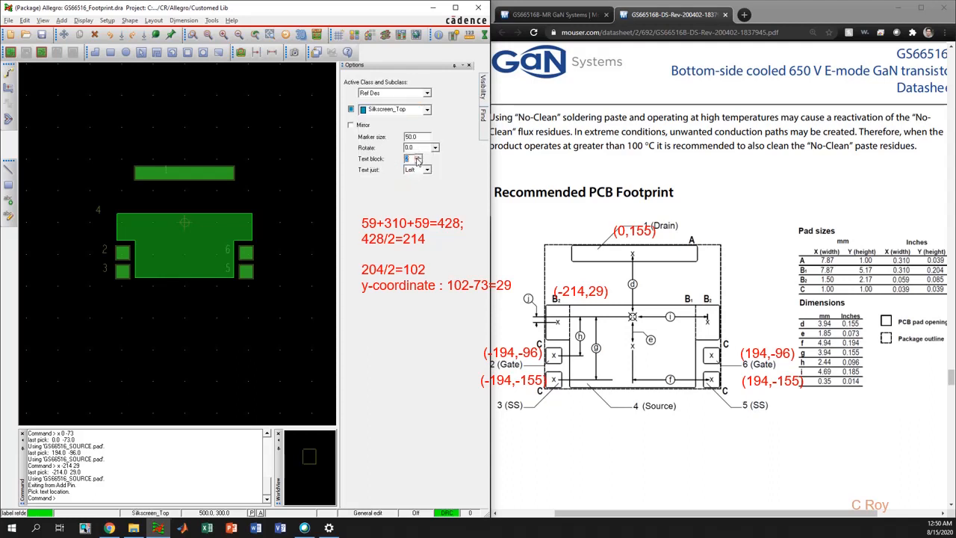
{"action": "left_click", "coordinate": [419, 161]}
{"action": "left_click", "coordinate": [159, 315]}
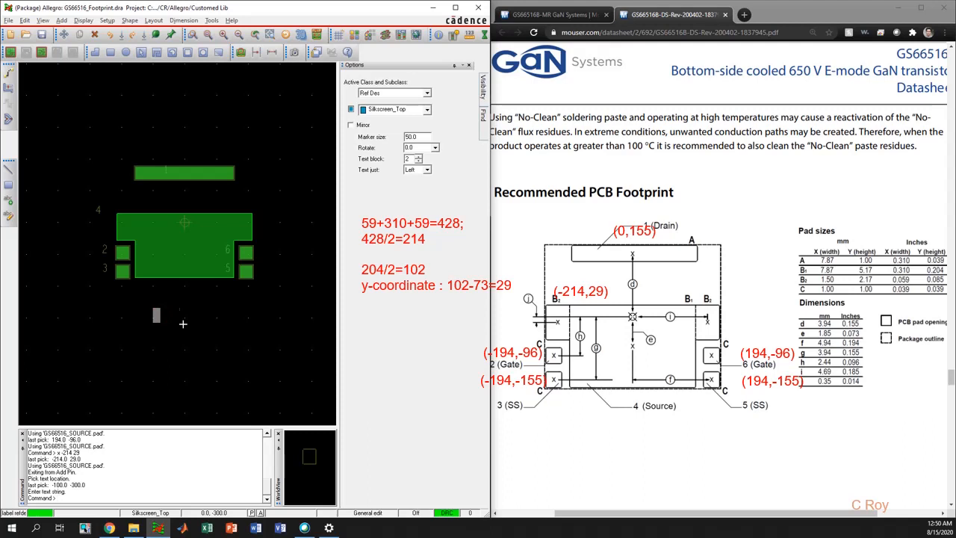
{"action": "type", "text": "Q*"}
{"action": "right_click", "coordinate": [225, 303]}
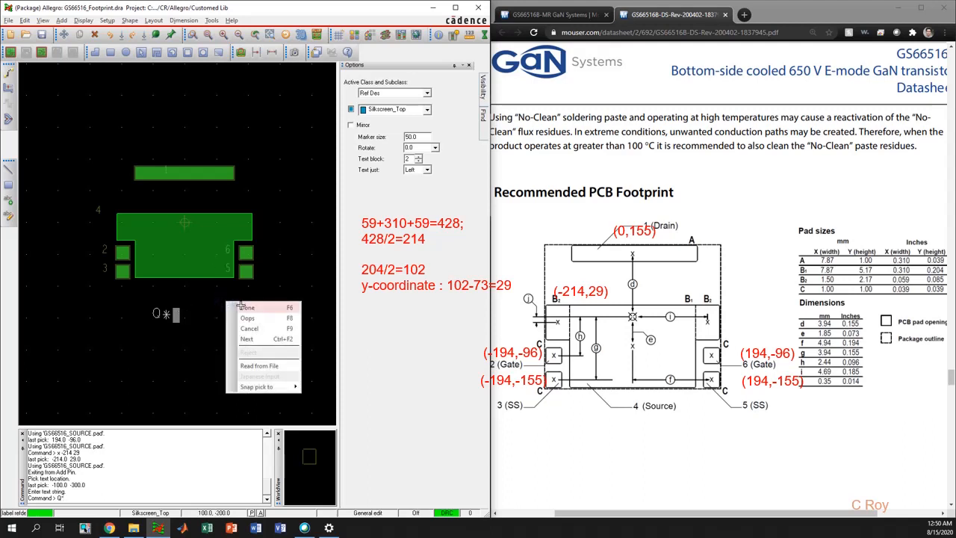
{"action": "left_click", "coordinate": [245, 307]}
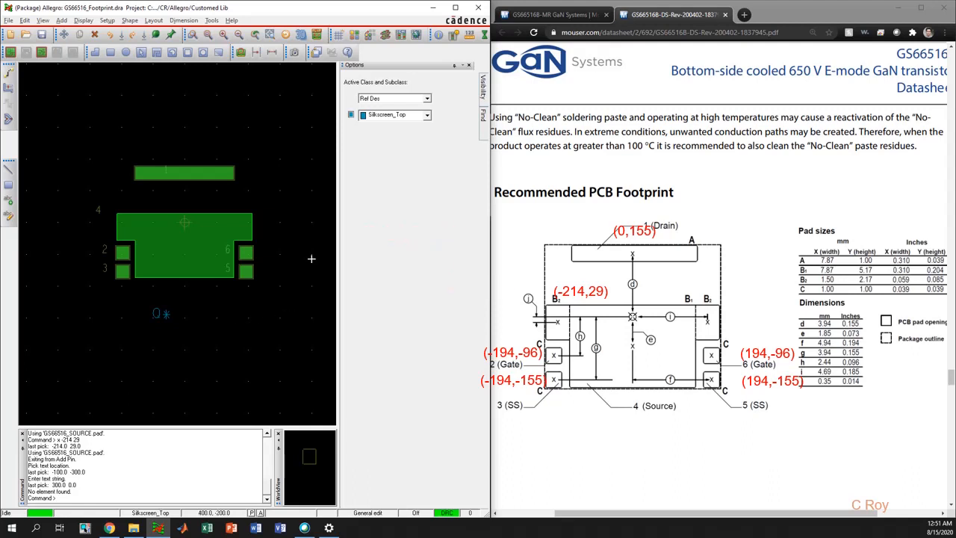
Step: Start a rectangle shape on the Package Geometry class, Silkscreen_Top subclass, with the fill type set to Unfilled
{"action": "left_click", "coordinate": [111, 54]}
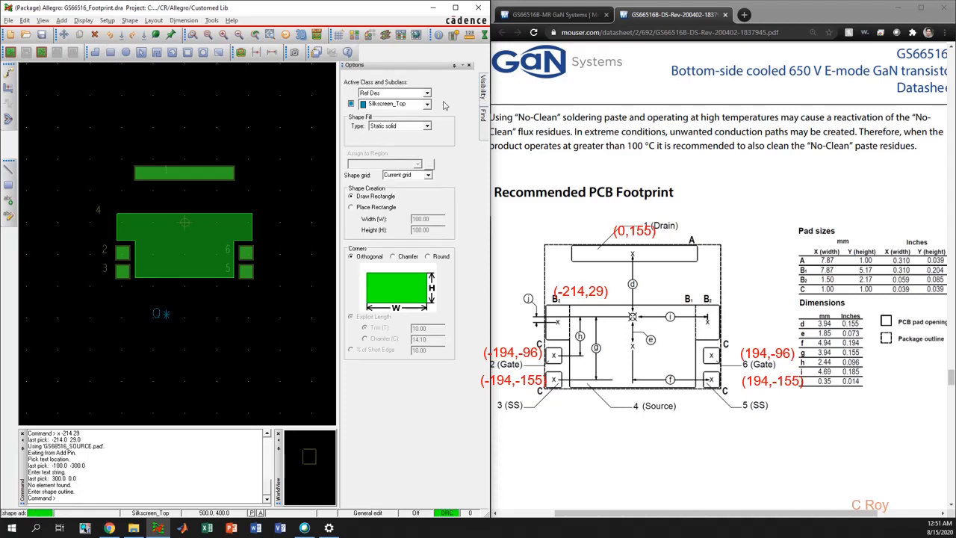
{"action": "left_click", "coordinate": [407, 96]}
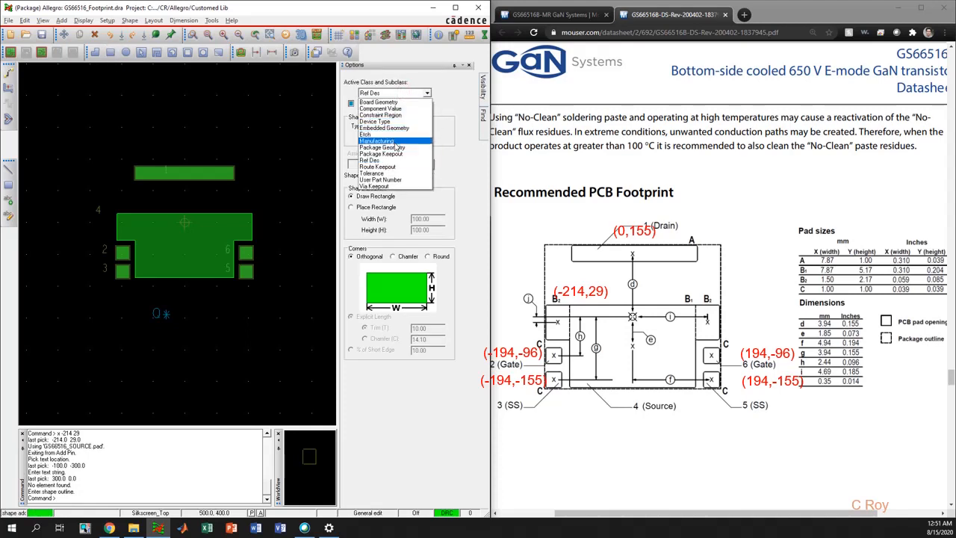
{"action": "left_click", "coordinate": [400, 147]}
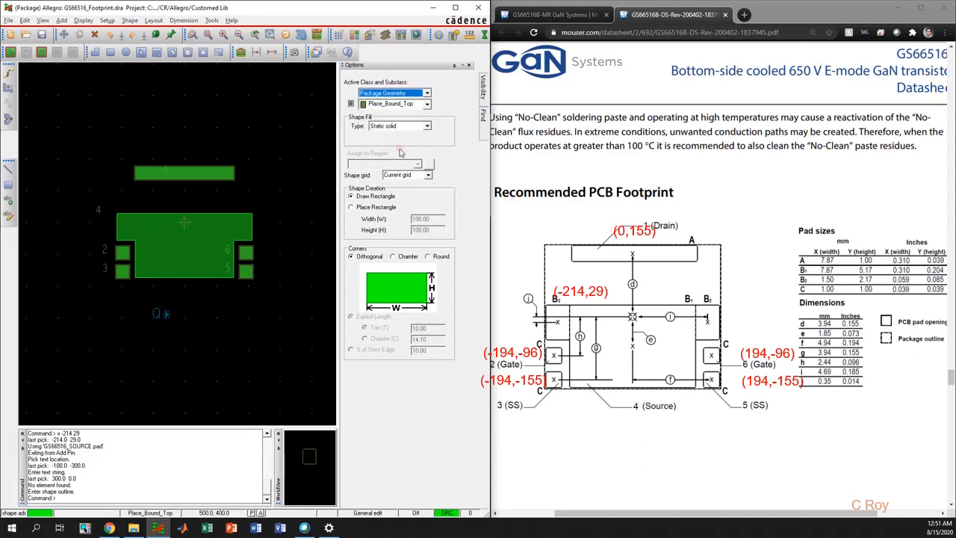
{"action": "left_click", "coordinate": [407, 106]}
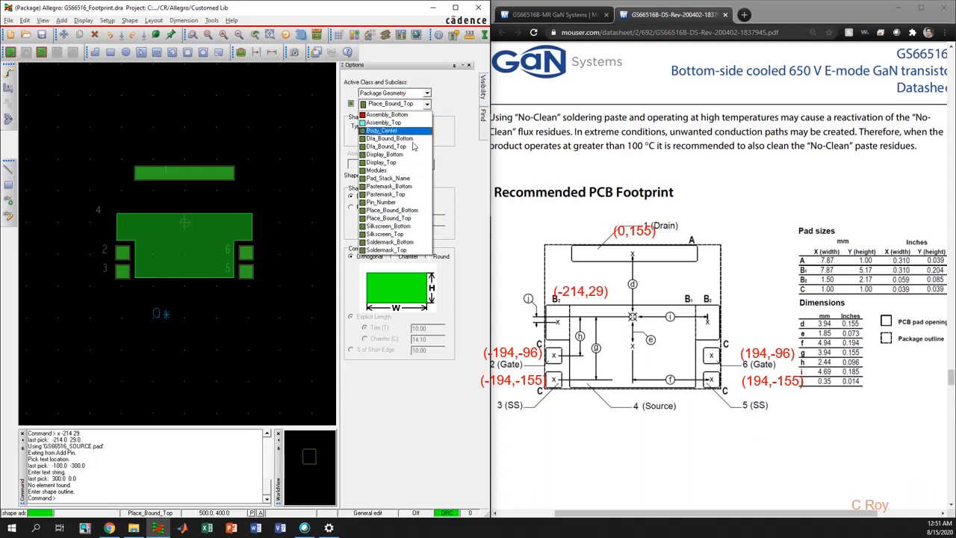
{"action": "left_click", "coordinate": [400, 234]}
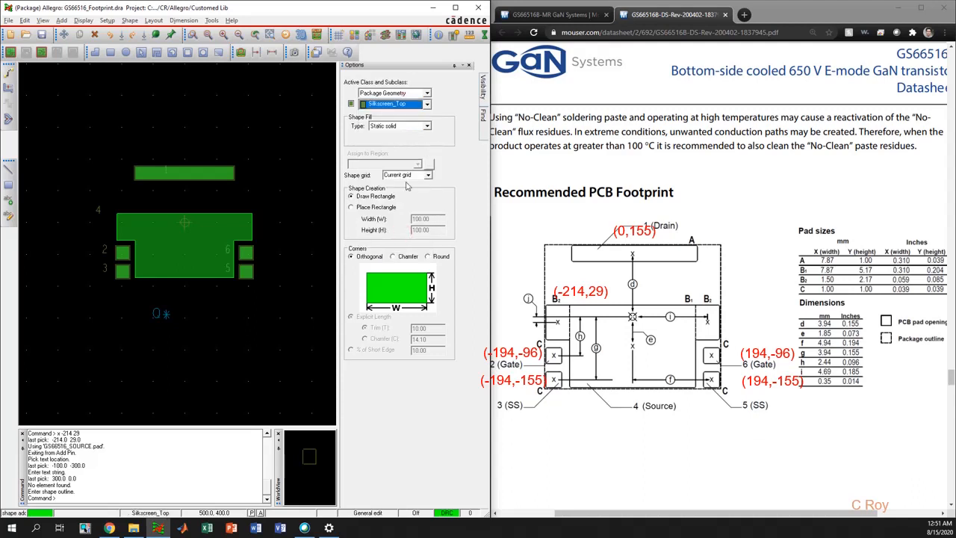
{"action": "left_click", "coordinate": [401, 127]}
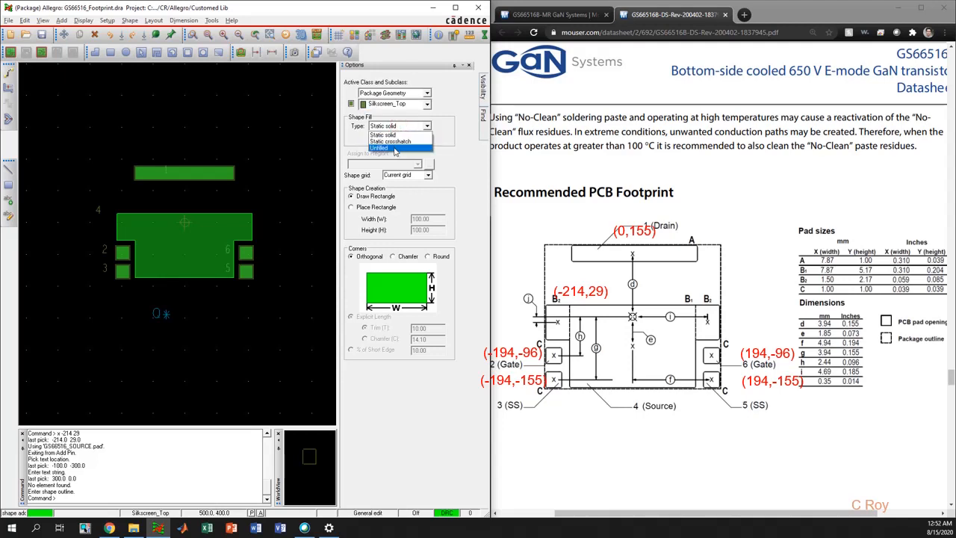
{"action": "left_click", "coordinate": [395, 148]}
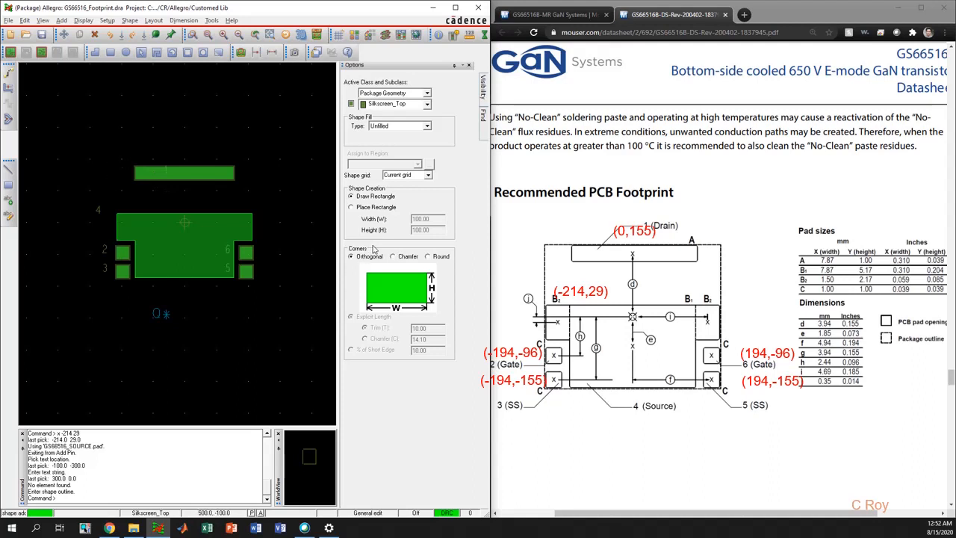
Step: Switch the rectangle to fixed-size placement and, using the datasheet's package dimensions, set its width to 434 and height to 355
{"action": "left_click", "coordinate": [351, 208]}
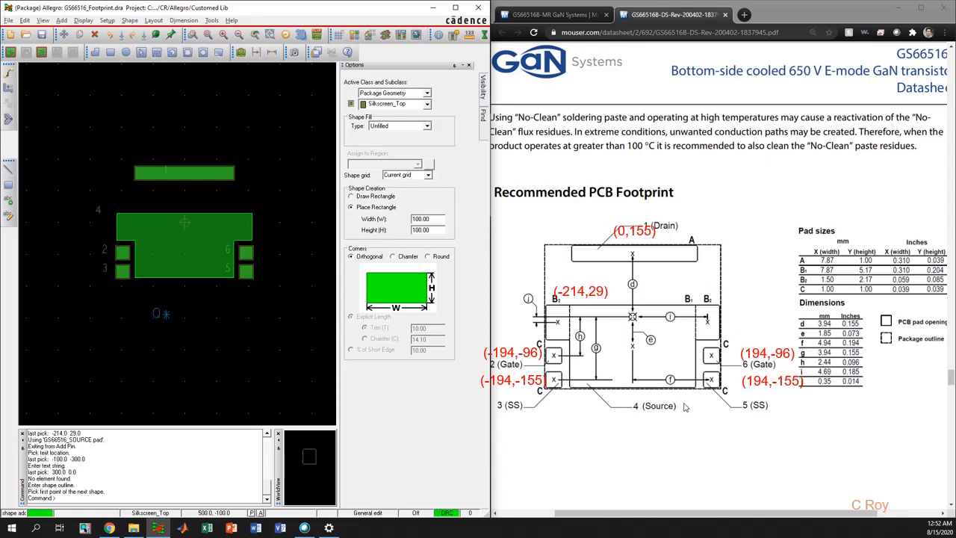
{"action": "scroll", "coordinate": [684, 406], "scroll_direction": "down", "scroll_amount": 10}
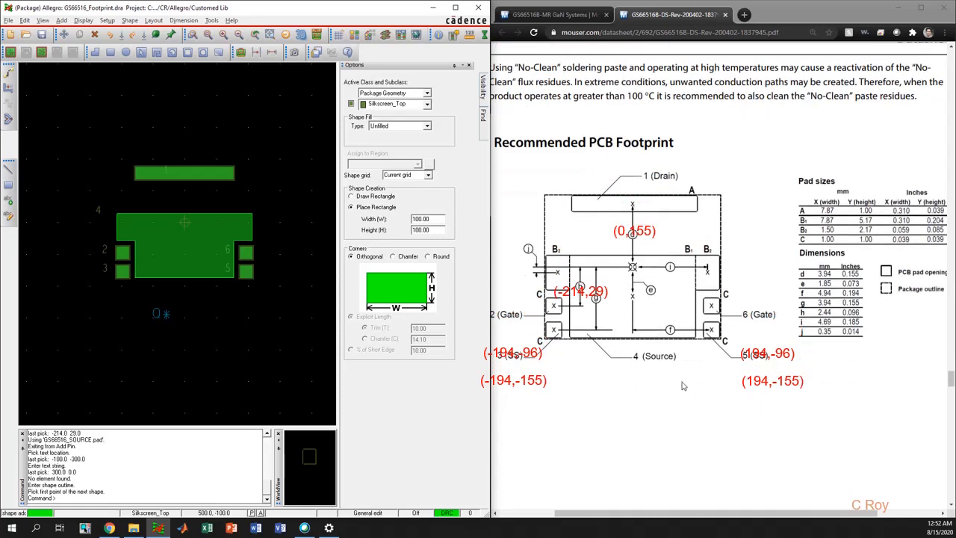
{"action": "scroll", "coordinate": [674, 374], "scroll_direction": "down", "scroll_amount": 5}
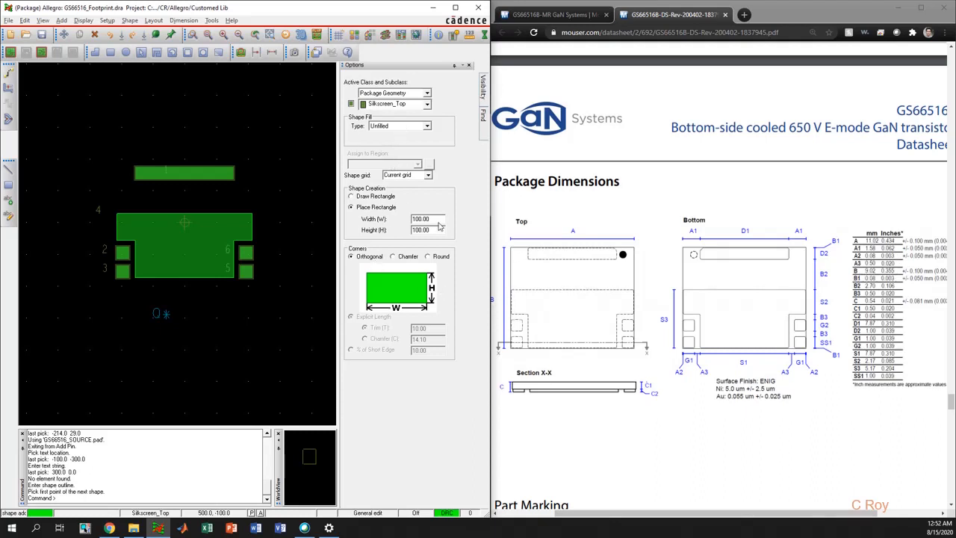
{"action": "double_click", "coordinate": [410, 218]}
{"action": "type", "text": "434"}
{"action": "left_click", "coordinate": [436, 230]}
{"action": "double_click", "coordinate": [436, 230]}
{"action": "type", "text": "355"}
{"action": "key", "text": "Return"}
Step: Place the silkscreen outline rectangle with its upper-left corner at -217, 177.5, finish the shape and save the footprint
{"action": "type", "text": "x"}
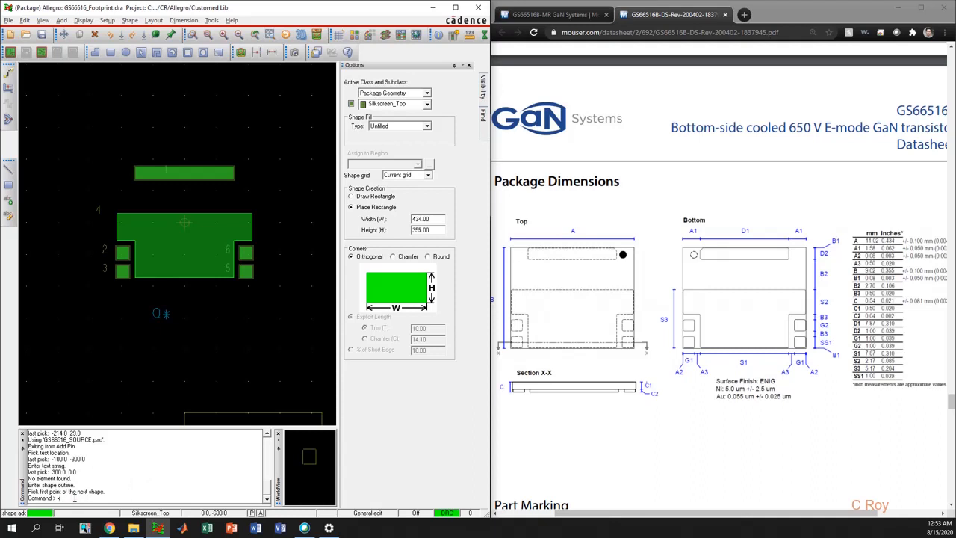
{"action": "type", "text": " -217"}
{"action": "type", "text": "-217 177"}
{"action": "type", "text": ".5"}
{"action": "key", "text": "Return"}
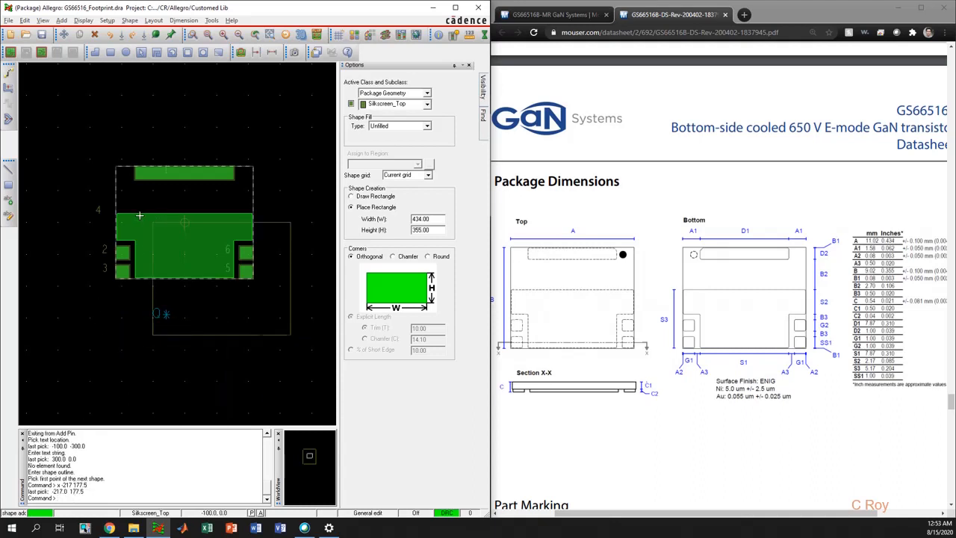
{"action": "right_click", "coordinate": [188, 202]}
{"action": "left_click", "coordinate": [219, 210]}
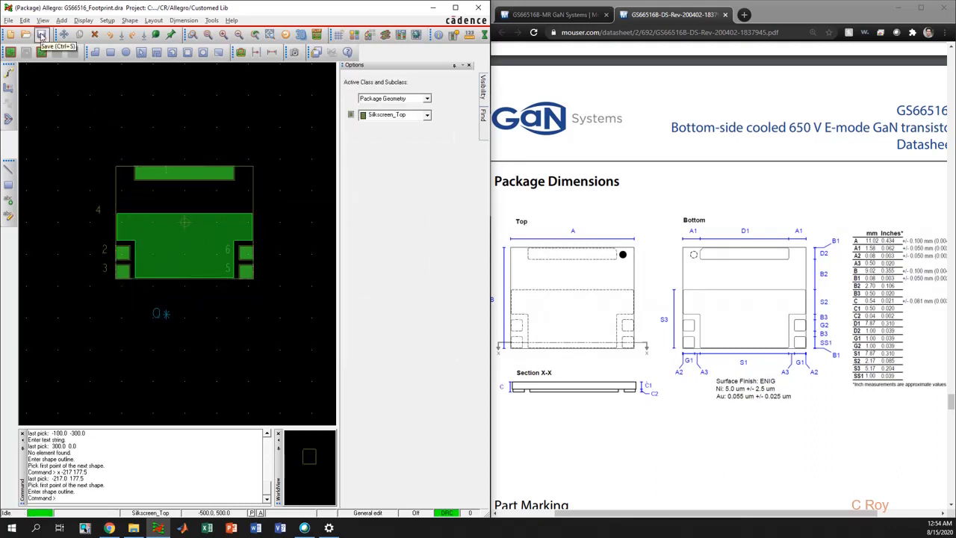
{"action": "left_click", "coordinate": [42, 35]}
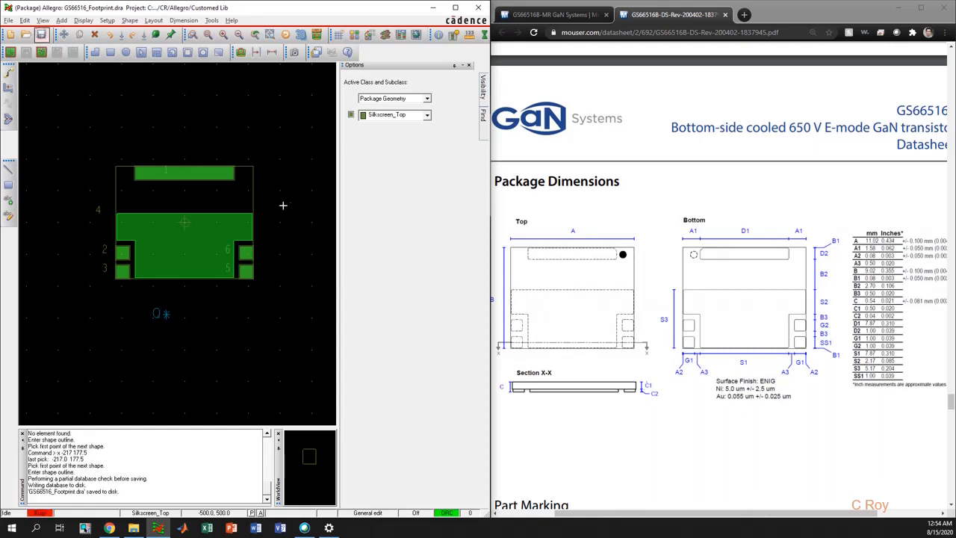